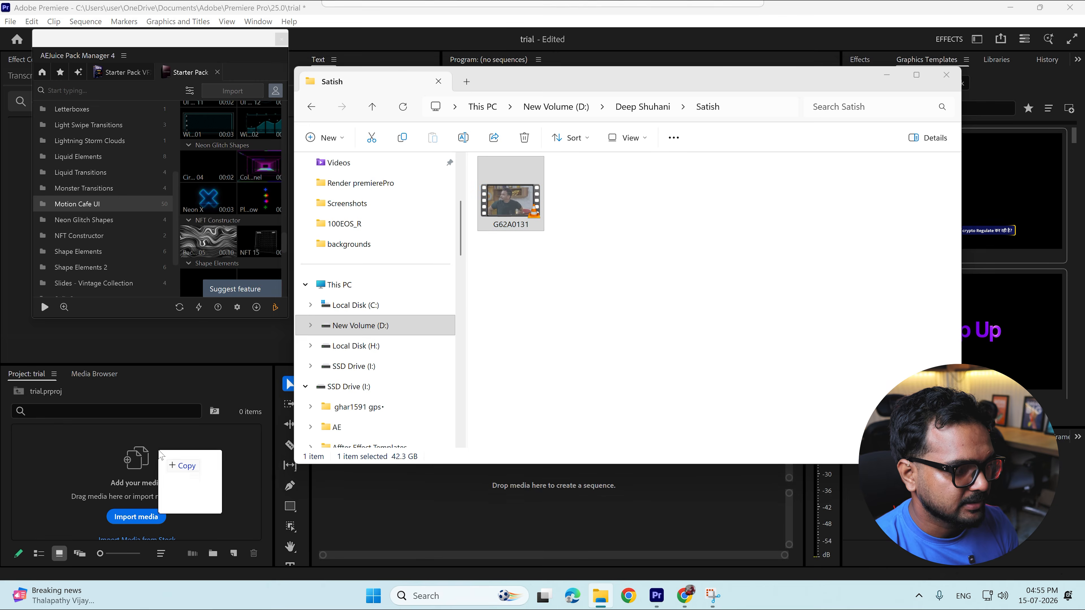
- Import the second camera's two video clips, 179A9990 and 179A9991, into the project
left_click(313, 108)
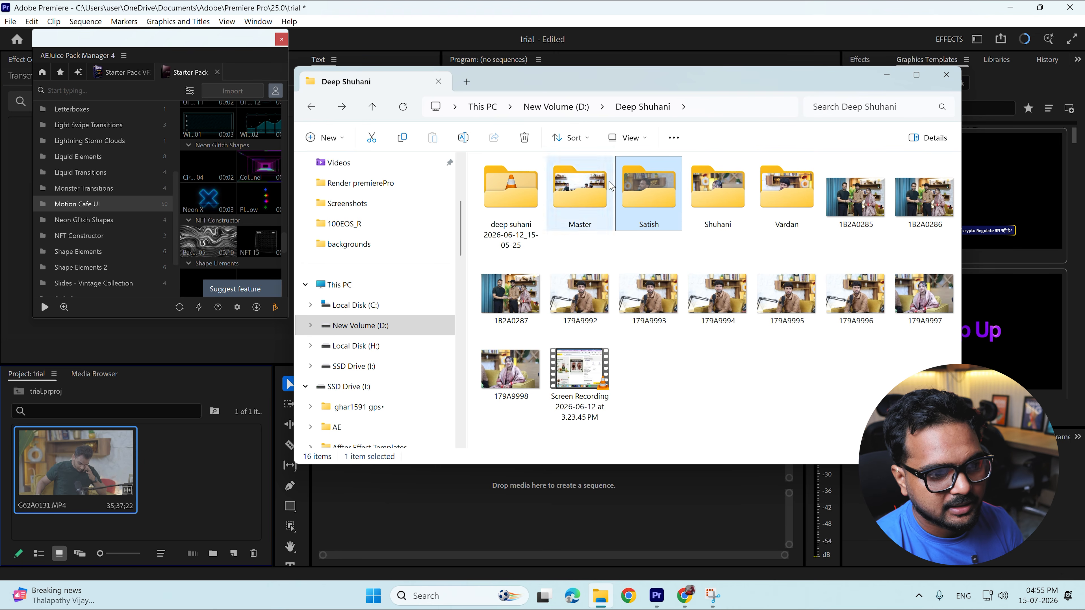
double_click(786, 195)
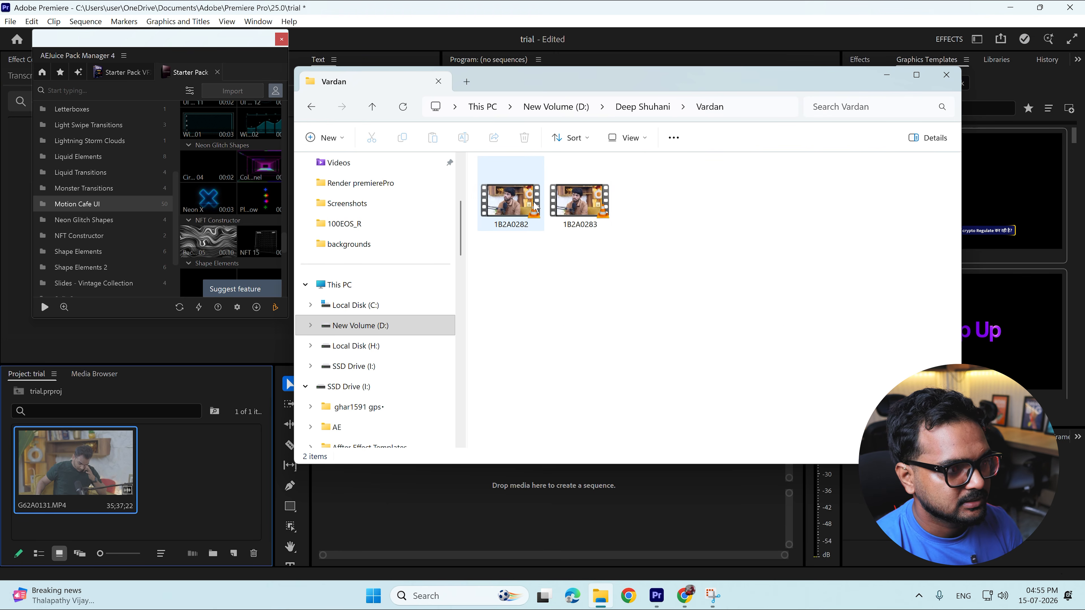
left_click(312, 107)
double_click(718, 196)
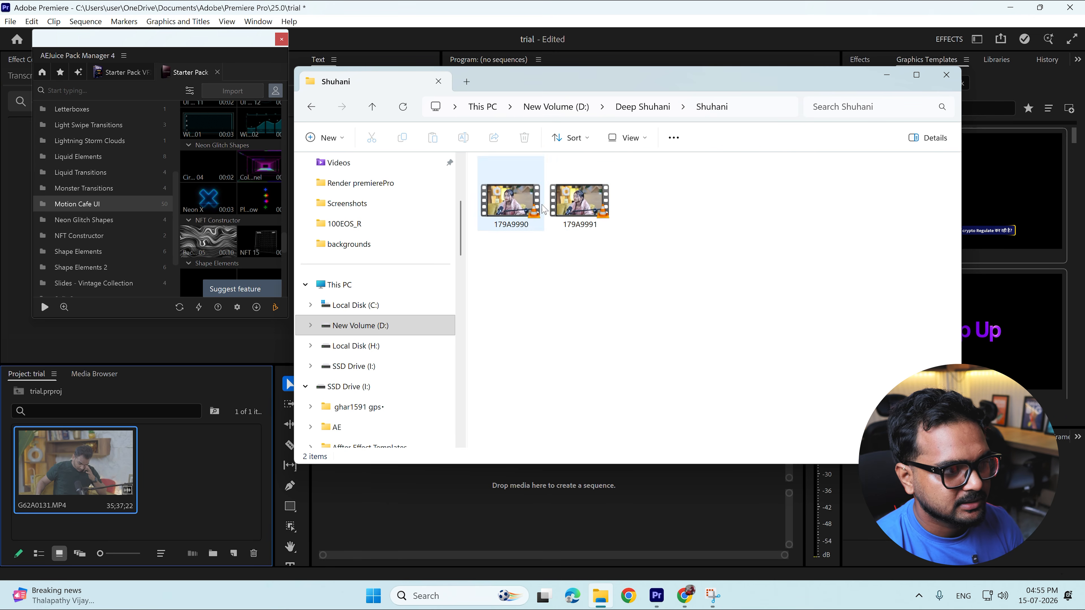
left_click_drag(705, 233, 478, 163)
left_click_drag(510, 201, 223, 457)
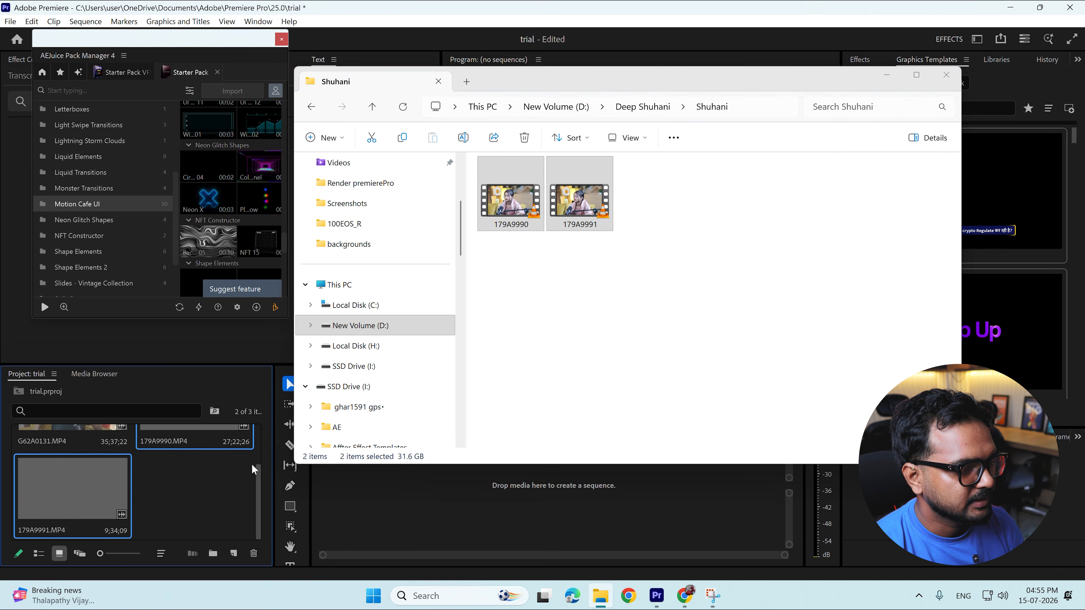
left_click(206, 484)
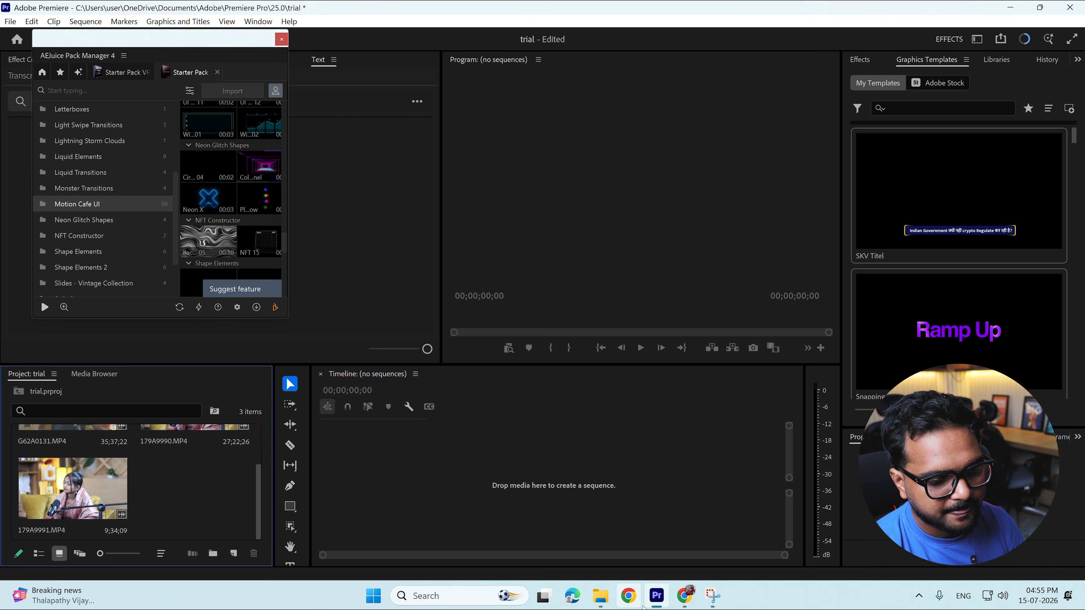
- Import the four WAV recordings, Input_Track1 to Input_Track3 and MainOutput, from the dated audio folder into the project
left_click(600, 596)
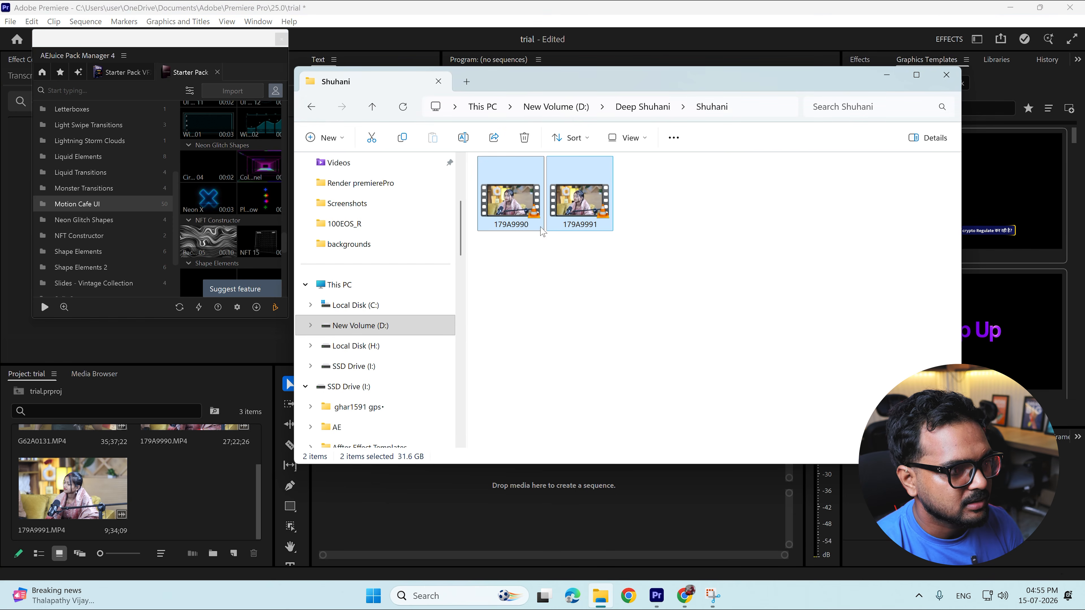
left_click(313, 110)
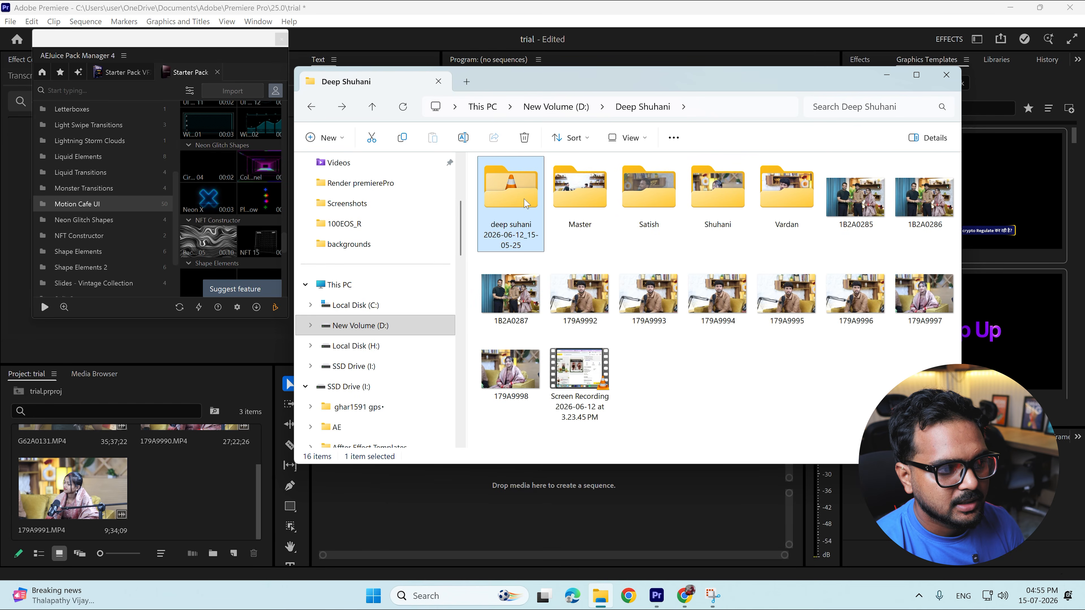
double_click(511, 188)
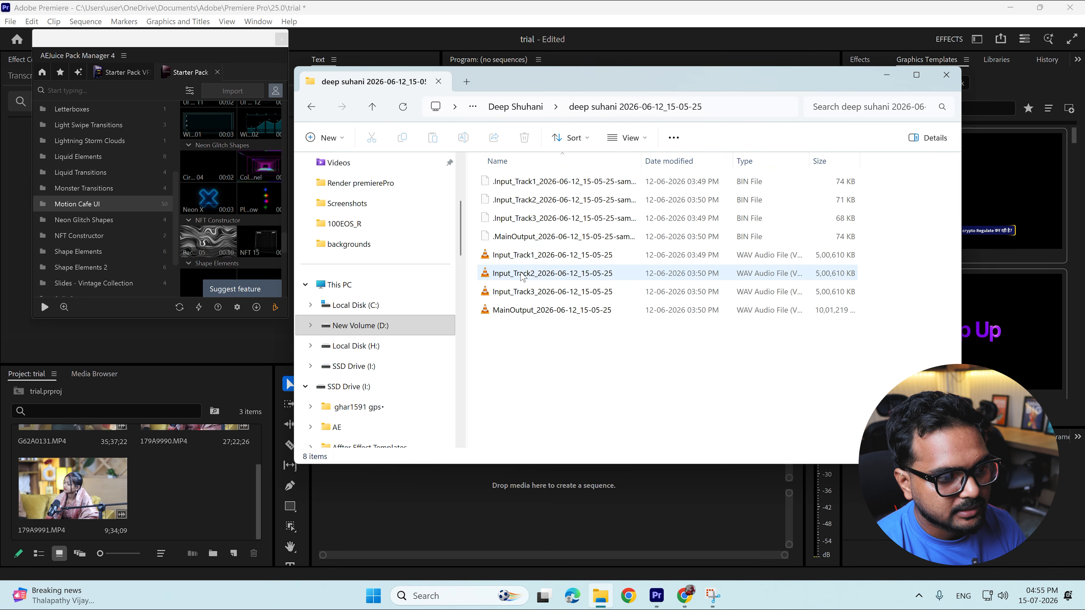
left_click_drag(540, 347, 192, 451)
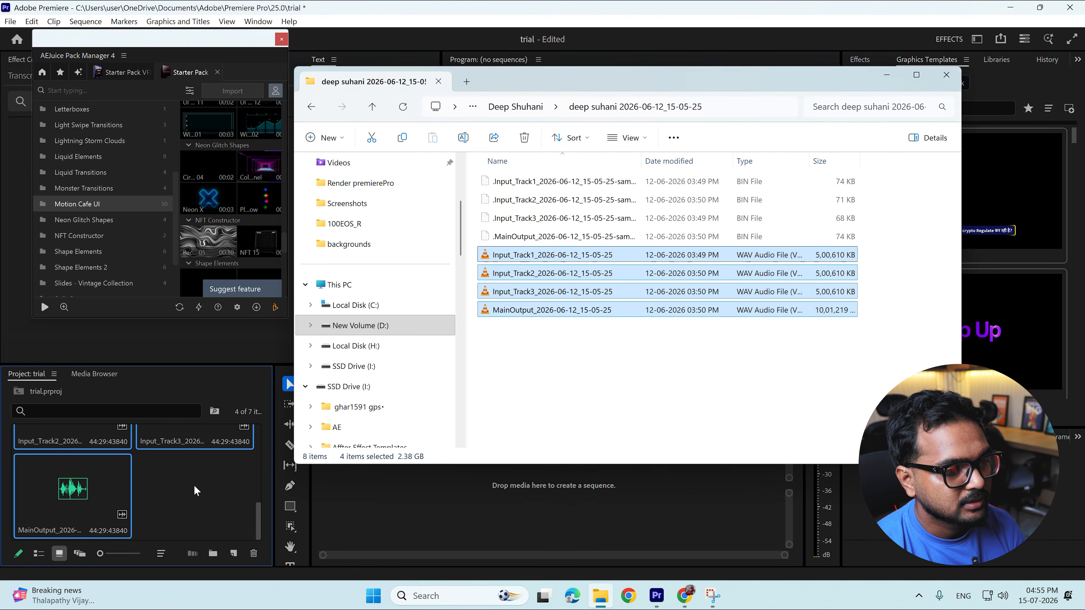
left_click(194, 485)
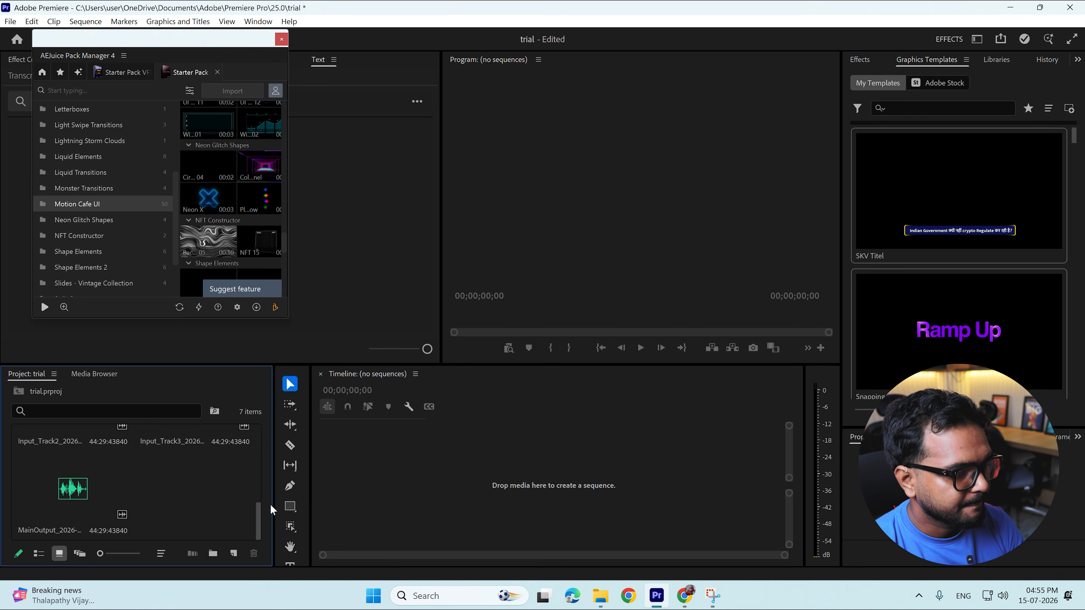
- Create a new sequence in the empty timeline from the G62A0131.MP4 clip
scroll(223, 509, "up", 5)
left_click(81, 471)
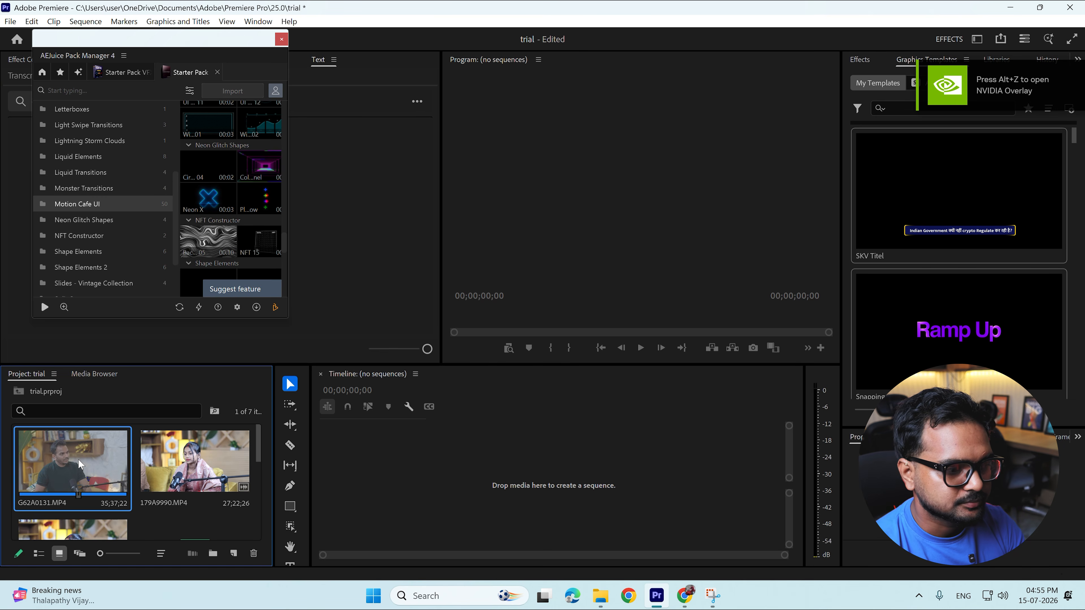
left_click_drag(78, 459, 415, 458)
left_click_drag(344, 472, 339, 466)
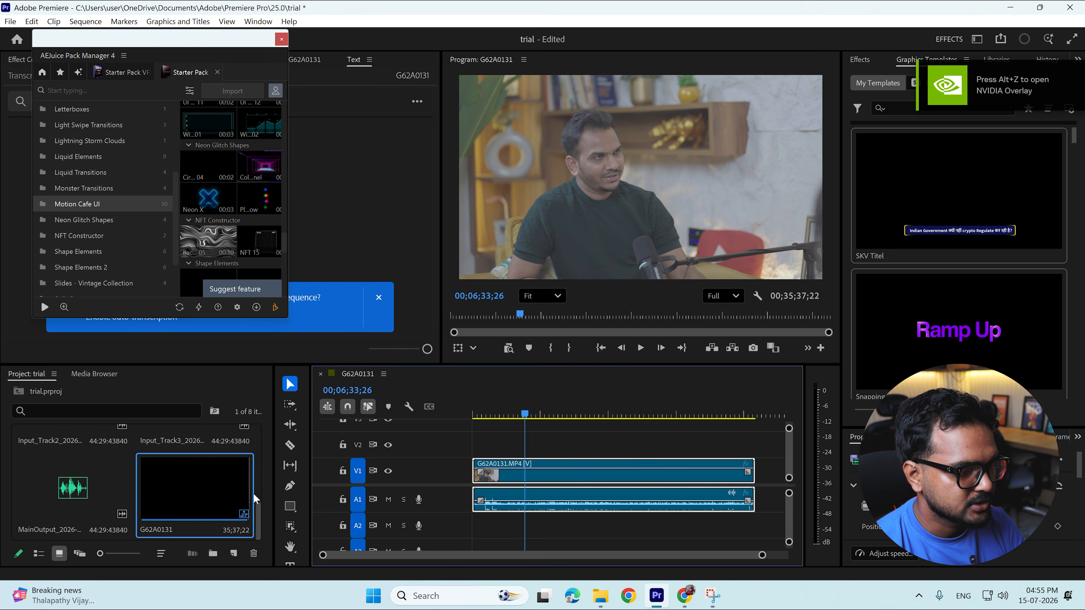
- Add 179A9990.MP4 to the sequence on video track V2, above G62A0131.MP4, with its audio on A2
left_click_drag(258, 502, 267, 453)
scroll(268, 449, "up", 3)
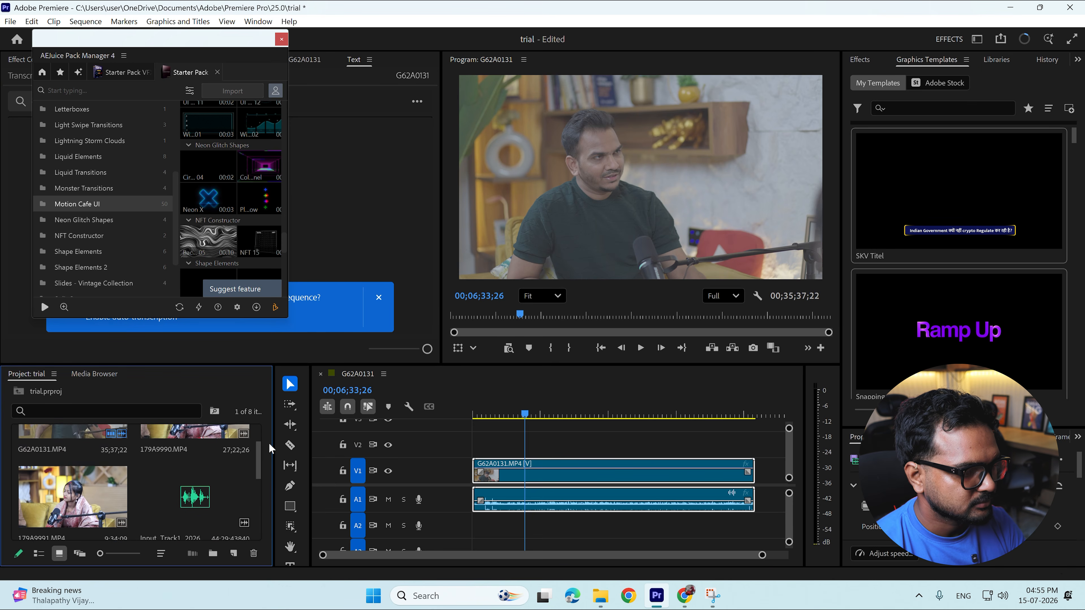
left_click(200, 452)
left_click_drag(179, 450, 453, 445)
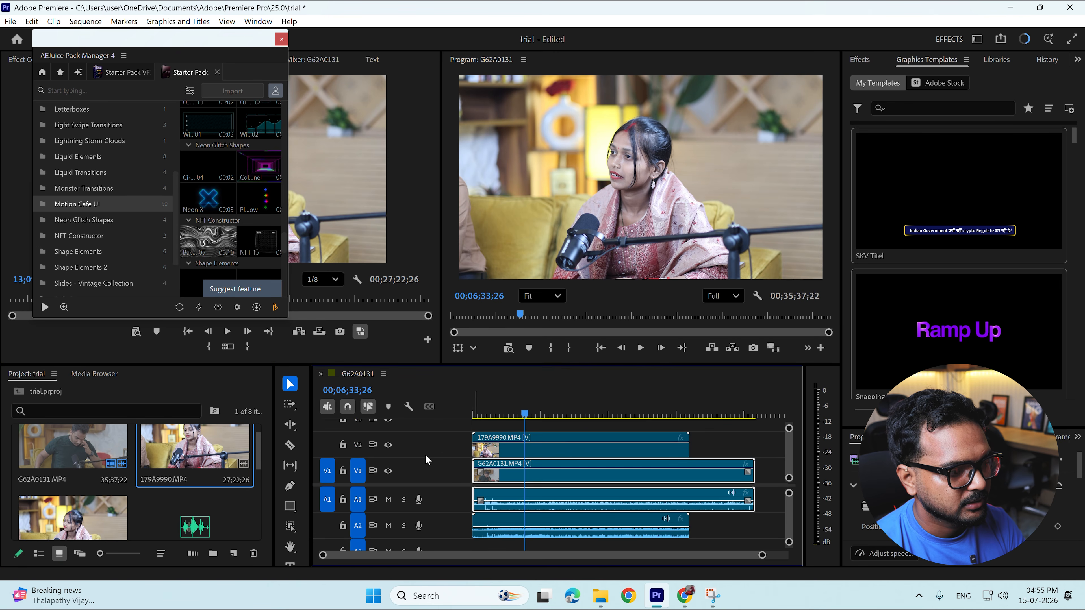
- Place the MainOutput WAV recording at the start of audio track A3 and save the project
left_click_drag(259, 461, 263, 532)
left_click_drag(27, 462, 473, 546)
left_click_drag(693, 424, 594, 552)
key("ctrl+s")
- Select both camera clips and the MainOutput recording and synchronize them by audio track channel 1
left_click_drag(717, 441, 684, 504)
right_click(646, 470)
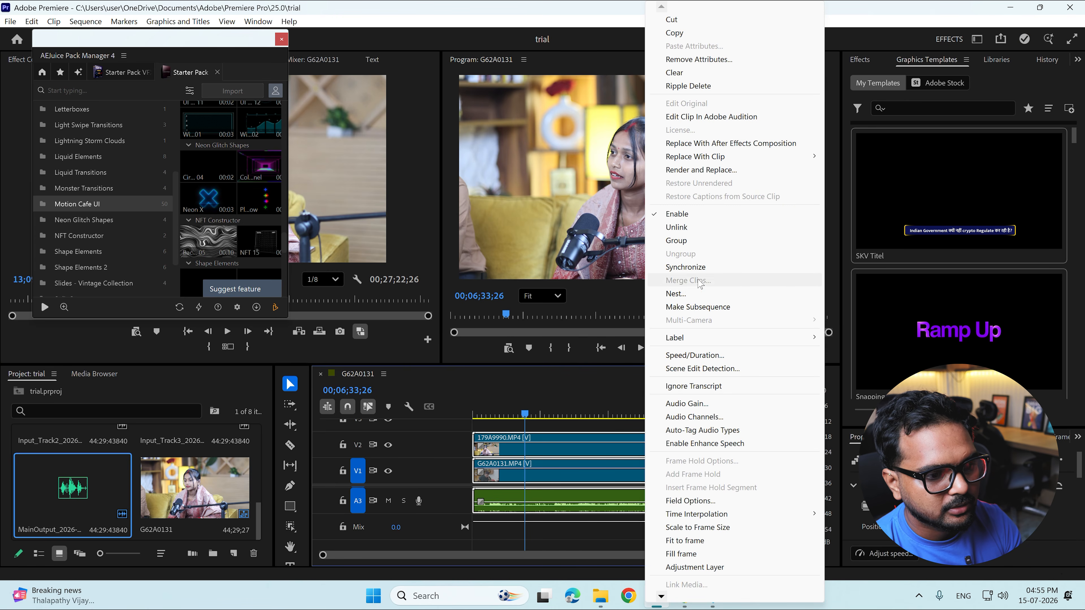
left_click(692, 268)
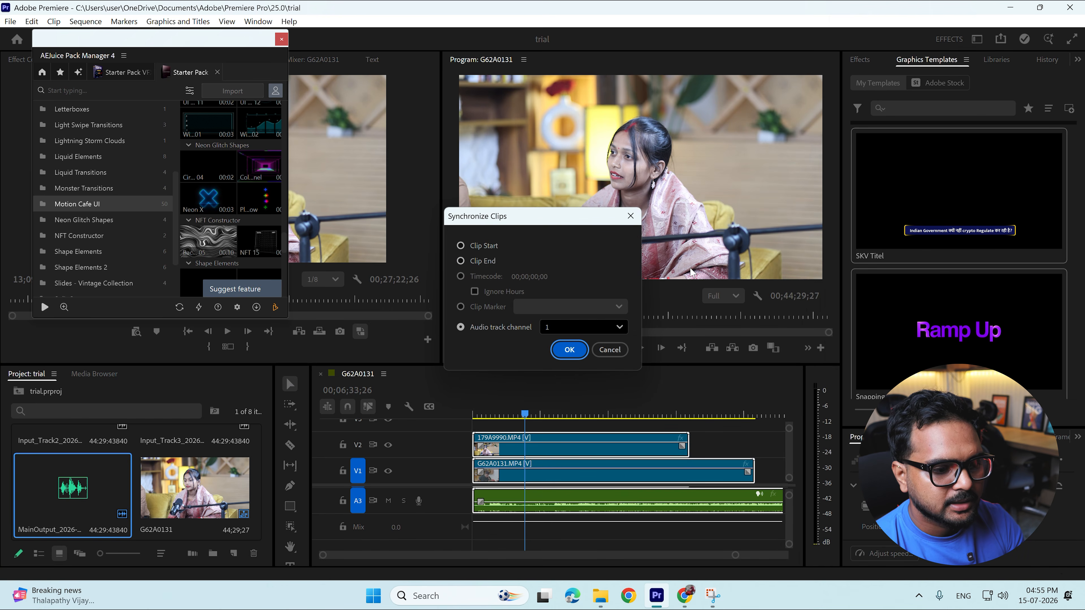
left_click(569, 350)
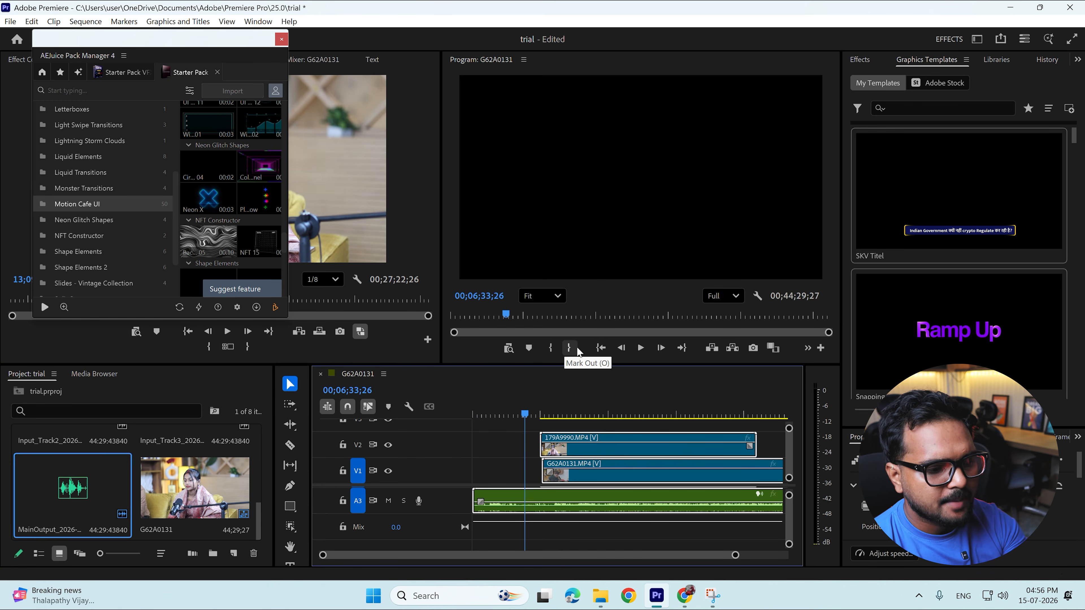
- Hide video track V2 and play the G62A0131 footage around the 10-minute mark to check the sync
left_click_drag(736, 558, 651, 557)
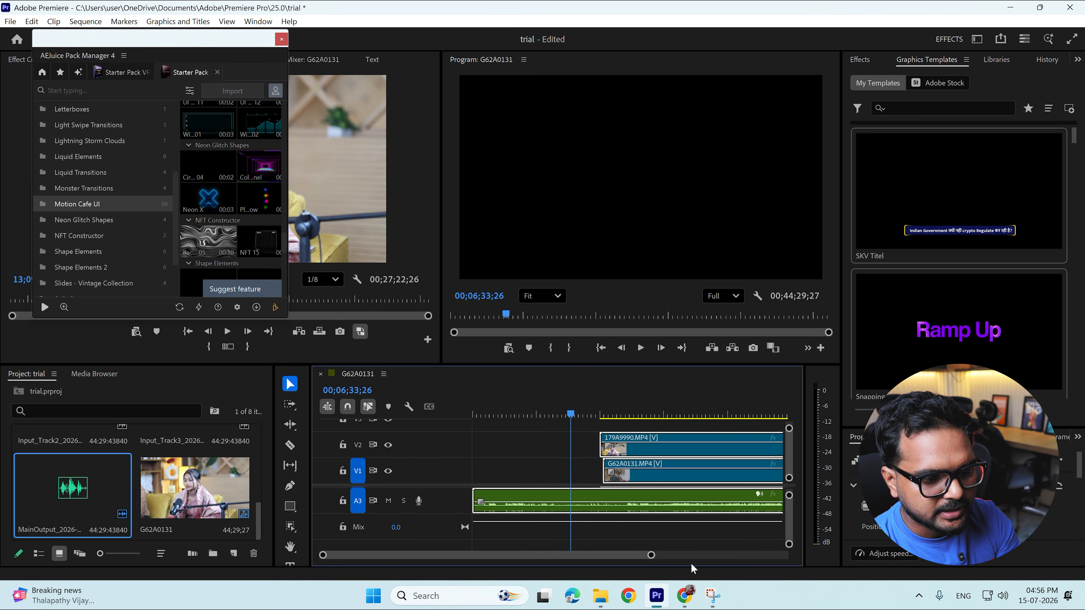
left_click(625, 415)
left_click_drag(627, 416, 645, 421)
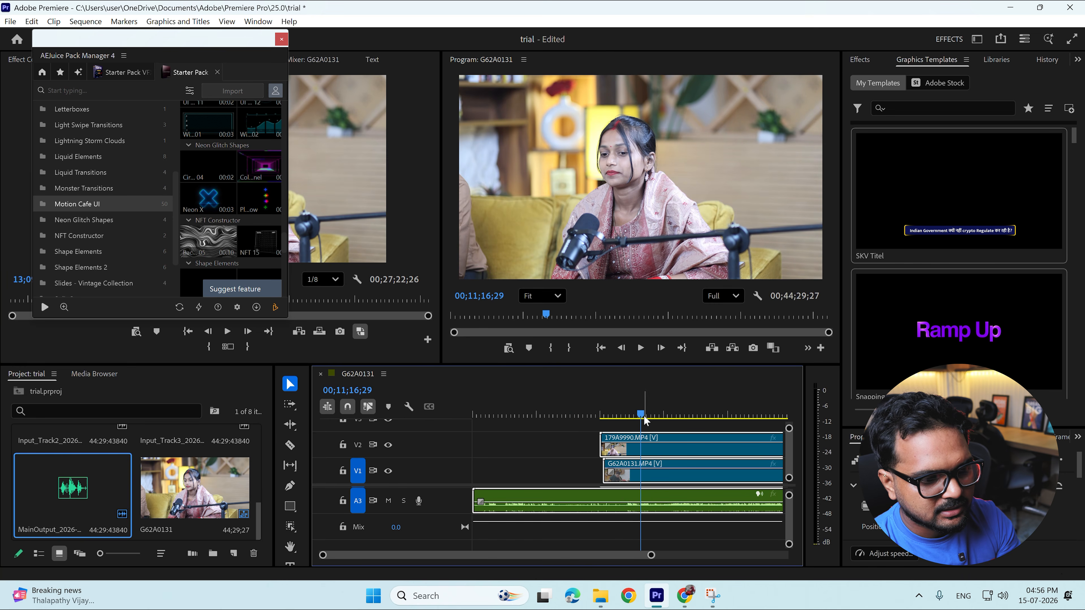
left_click(388, 445)
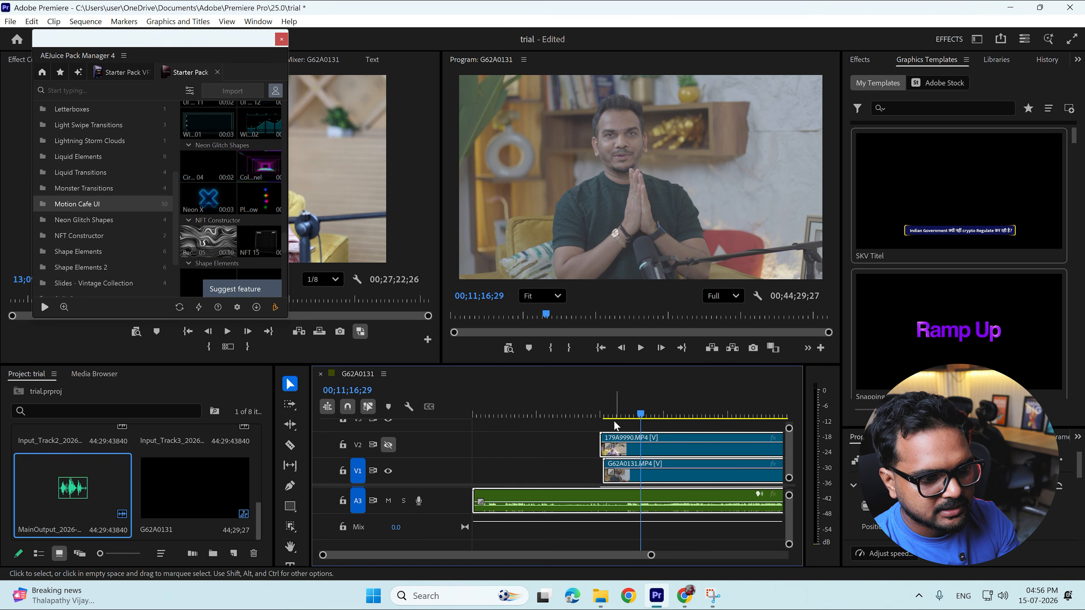
left_click_drag(645, 417, 629, 419)
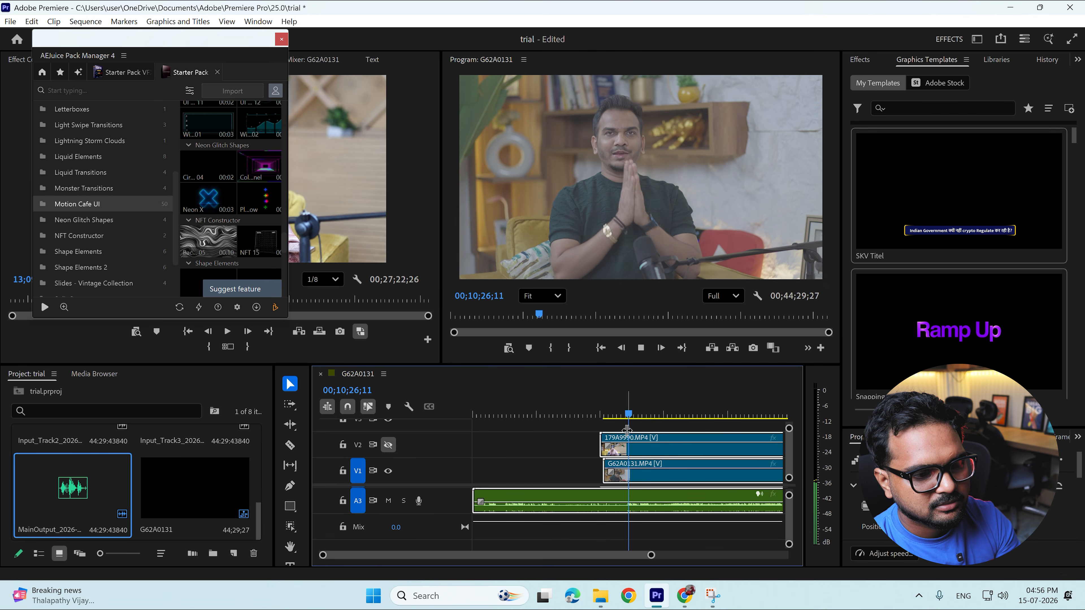
key("space")
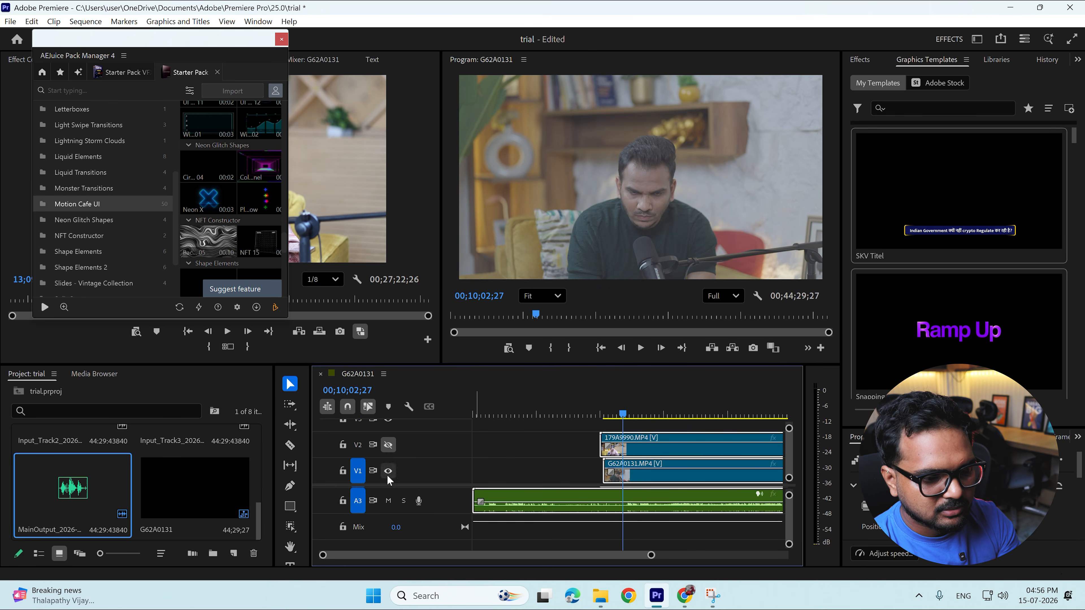
- Mute the camera audio on tracks A1 and A2
scroll(785, 500, "up", 3)
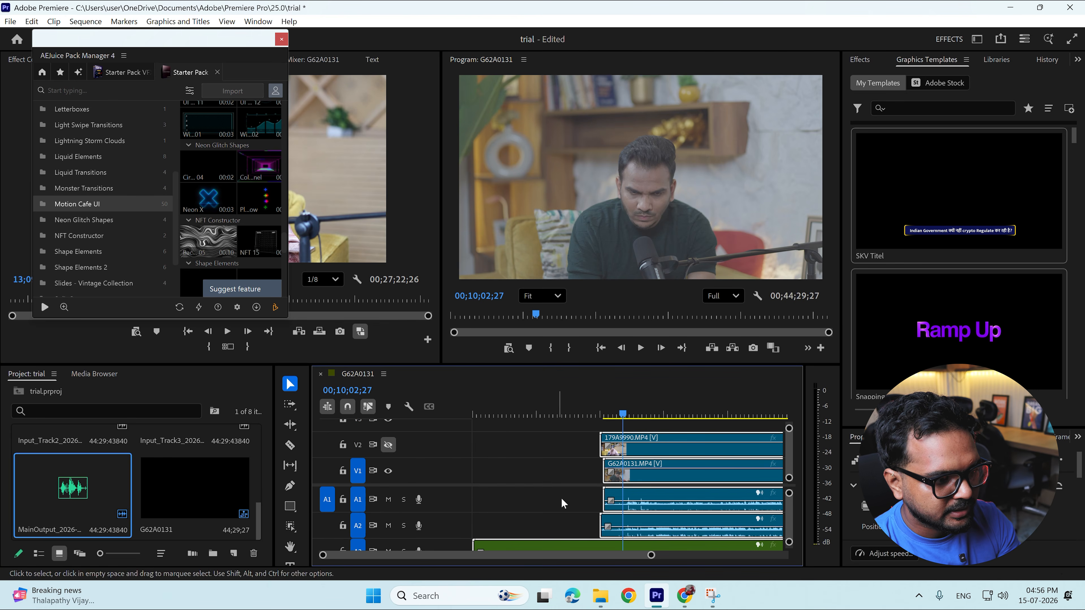
left_click(388, 499)
left_click(389, 526)
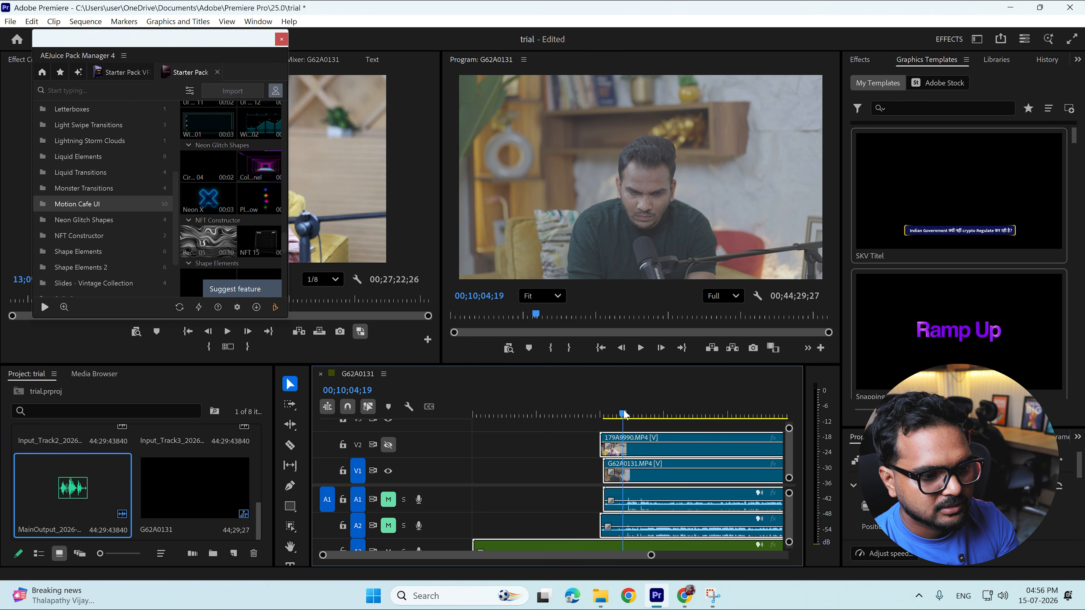
- Cut all tracks at 00;10;18;26, delete everything before the cut, and close the gap at the sequence start
left_click_drag(631, 414, 635, 415)
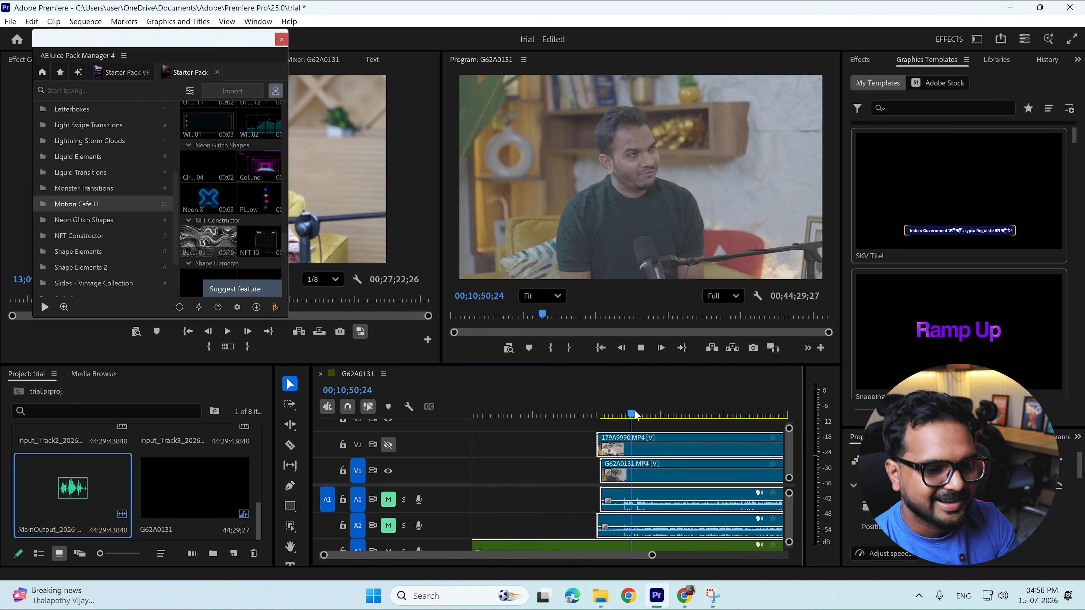
left_click_drag(635, 414, 626, 415)
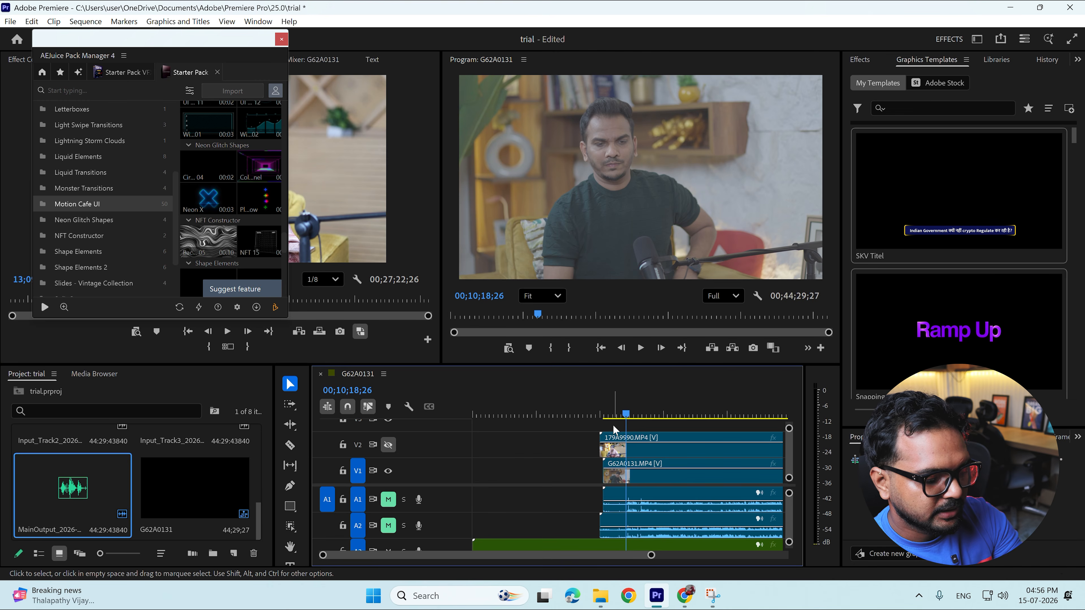
key("ctrl+shift+k")
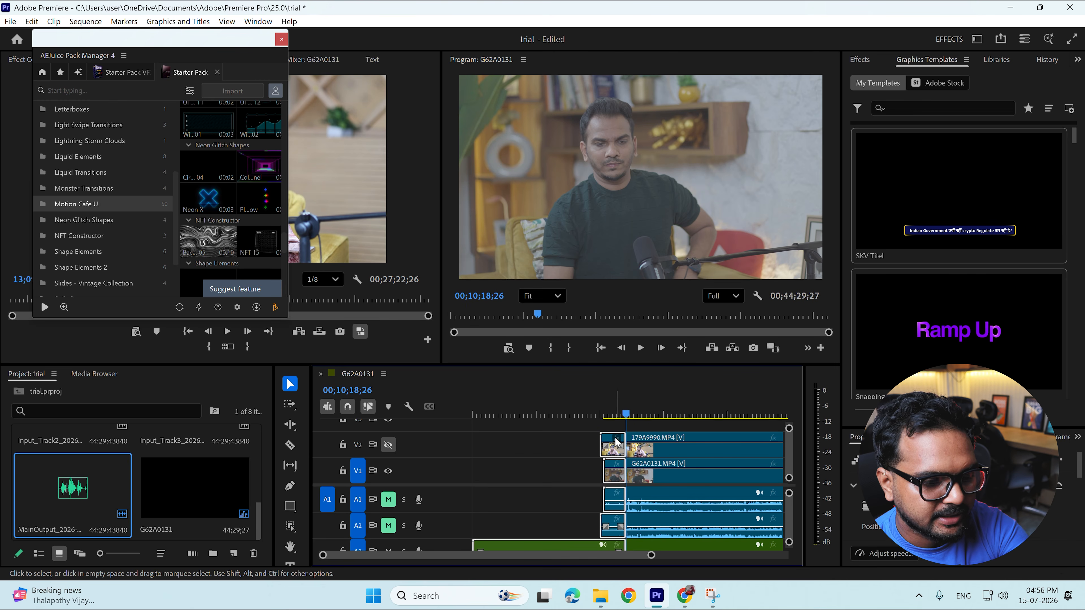
key("Delete")
left_click(606, 447)
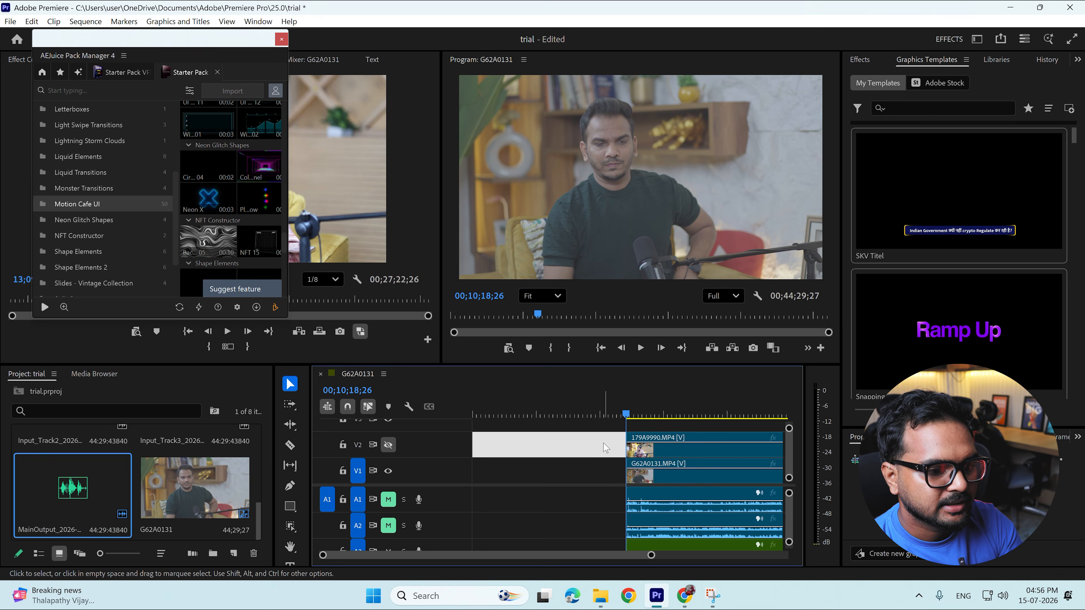
right_click(605, 446)
left_click(638, 446)
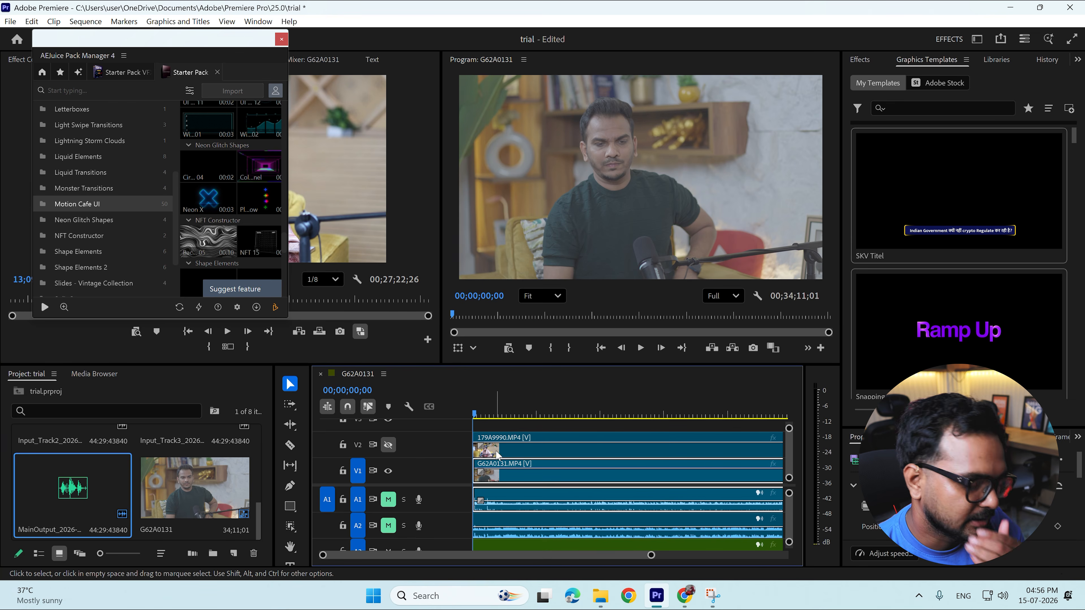
- Apply the ALEXA_Default_LogC2Rec709 input LUT to the G62A0131.MP4 clip in Lumetri Color's Basic Correction
left_click(528, 413)
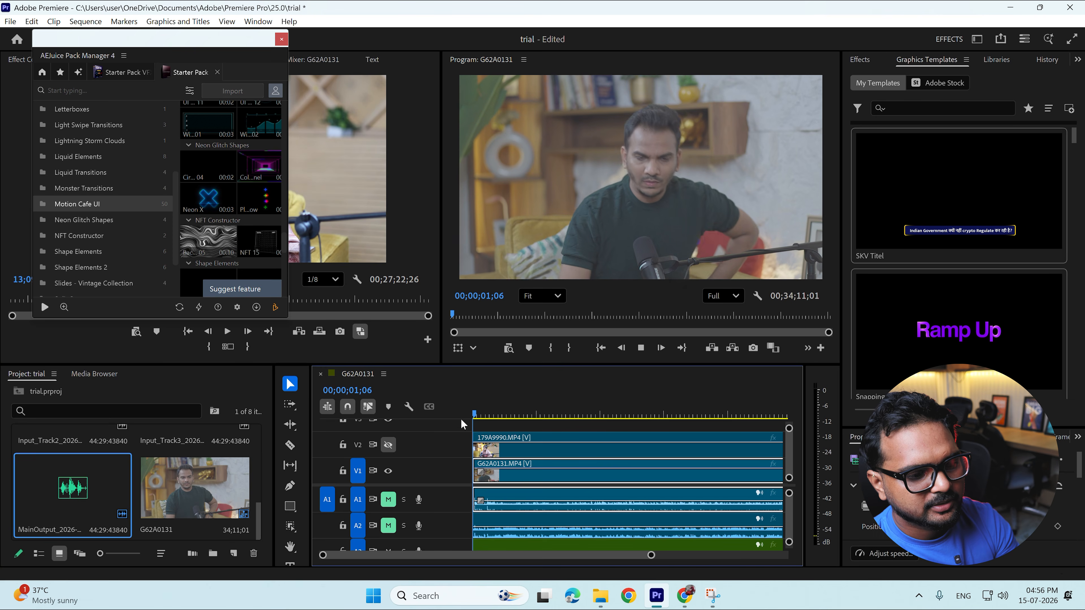
left_click_drag(651, 555, 633, 554)
key("space")
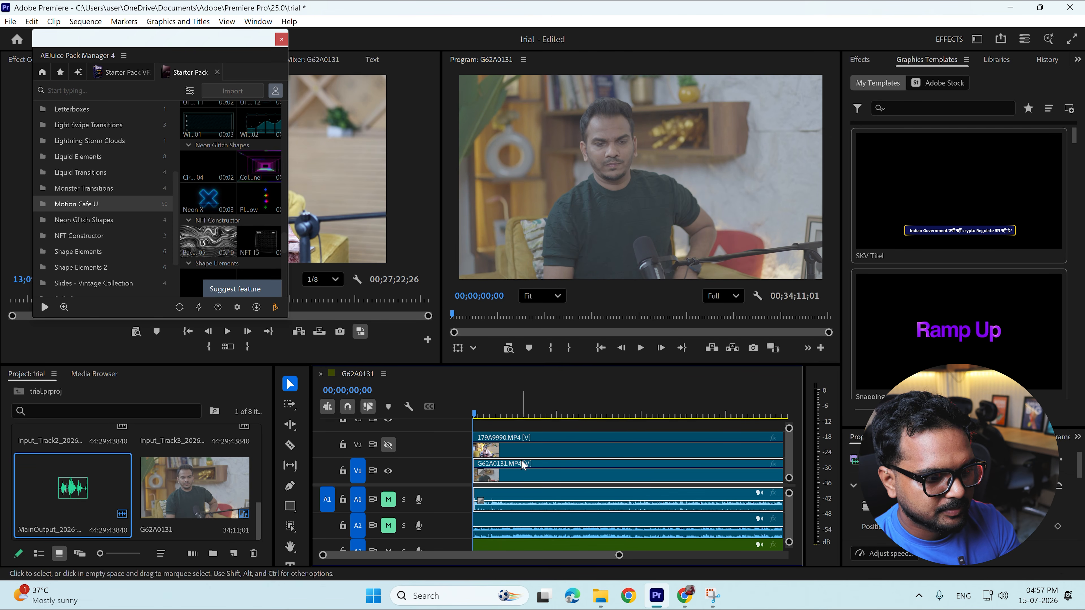
left_click_drag(619, 555, 513, 555)
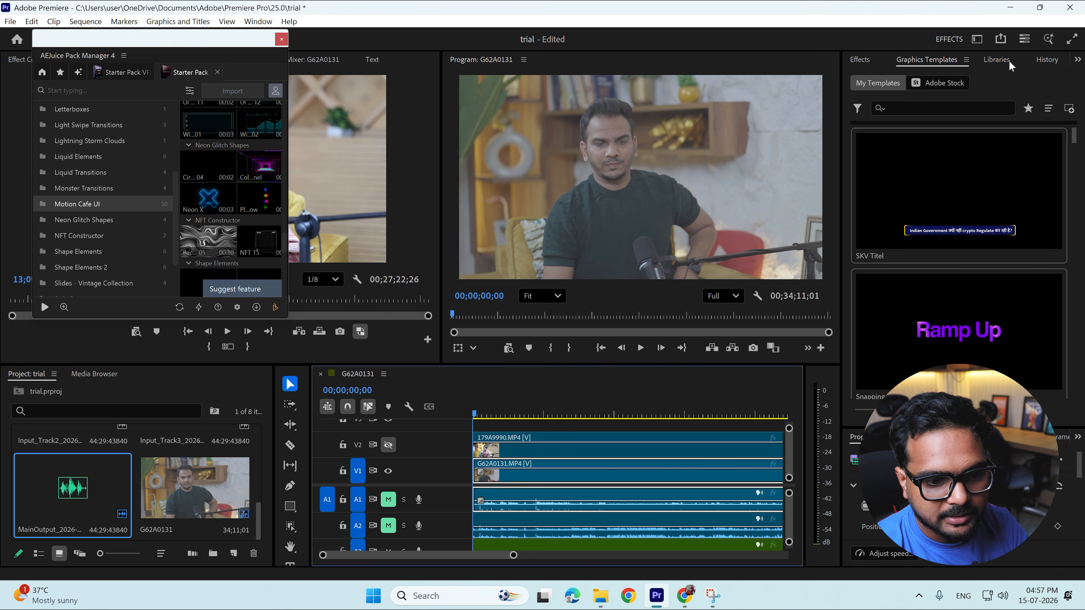
left_click(935, 437)
left_click_drag(904, 427, 905, 136)
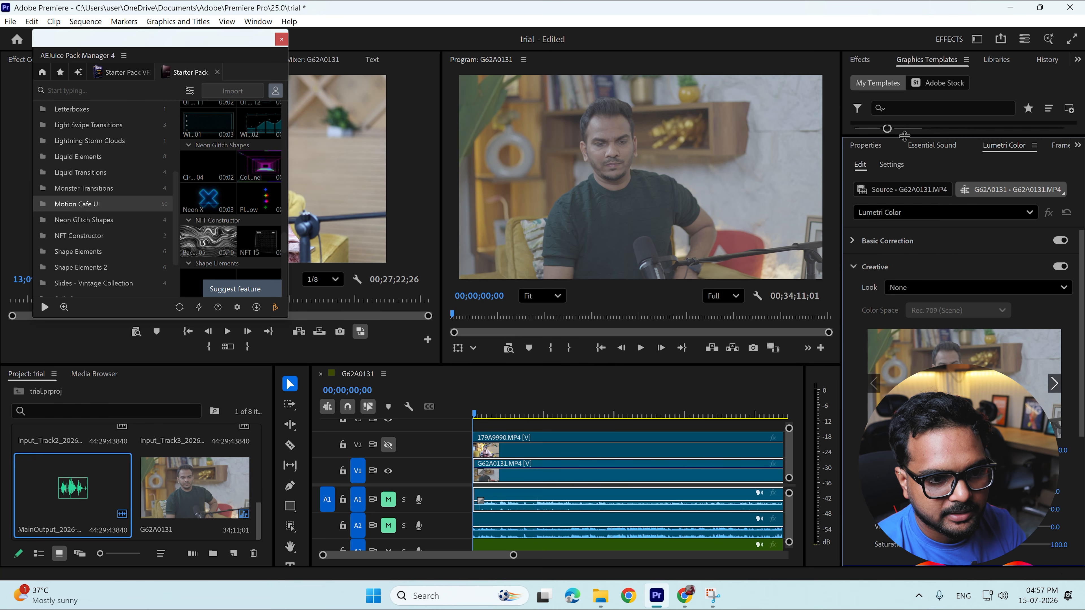
left_click(856, 248)
left_click(961, 261)
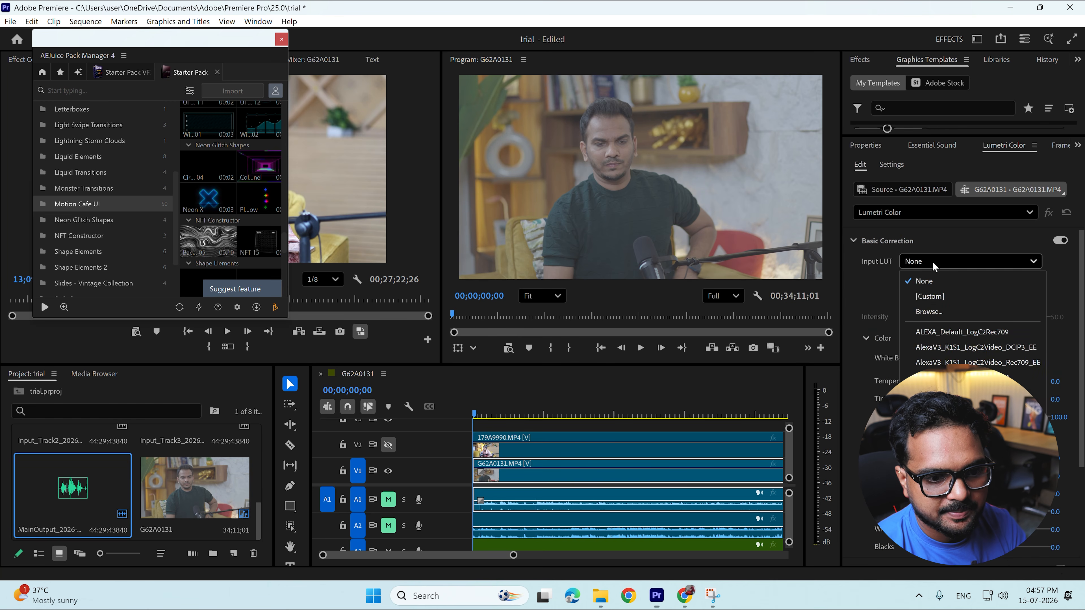
left_click(969, 333)
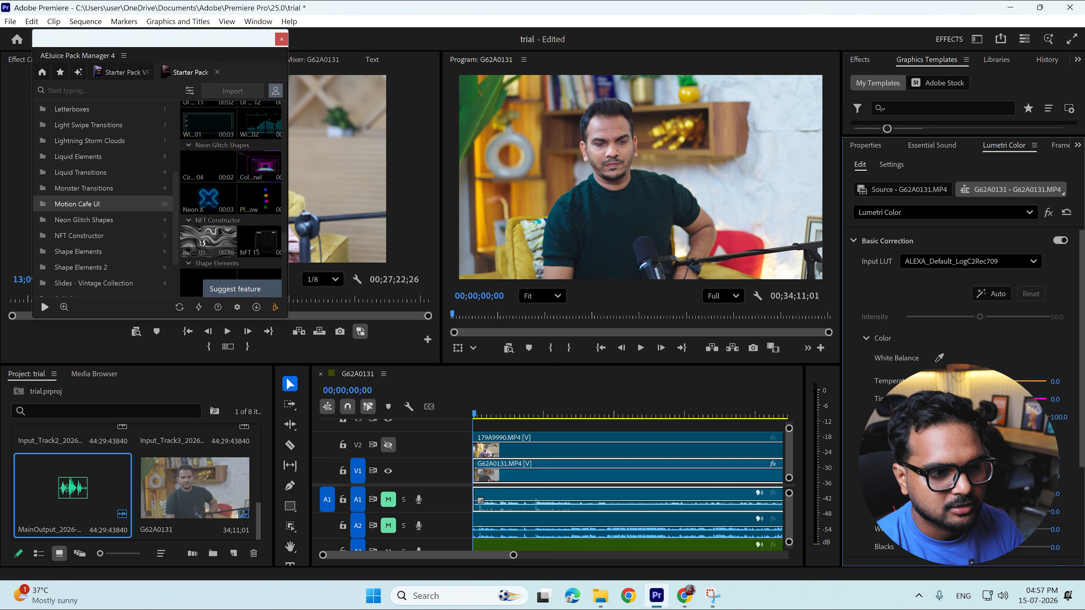
- Nest the stacked 179A9990.MP4 and G62A0131.MP4 camera clips into one nested sequence, keeping the default name
left_click(590, 414)
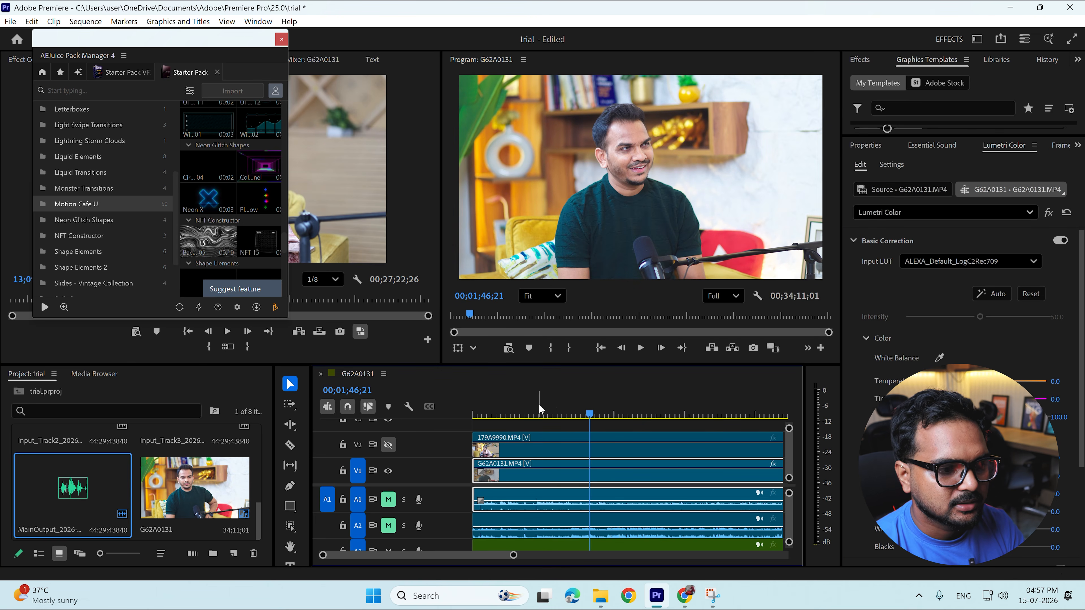
key("Home")
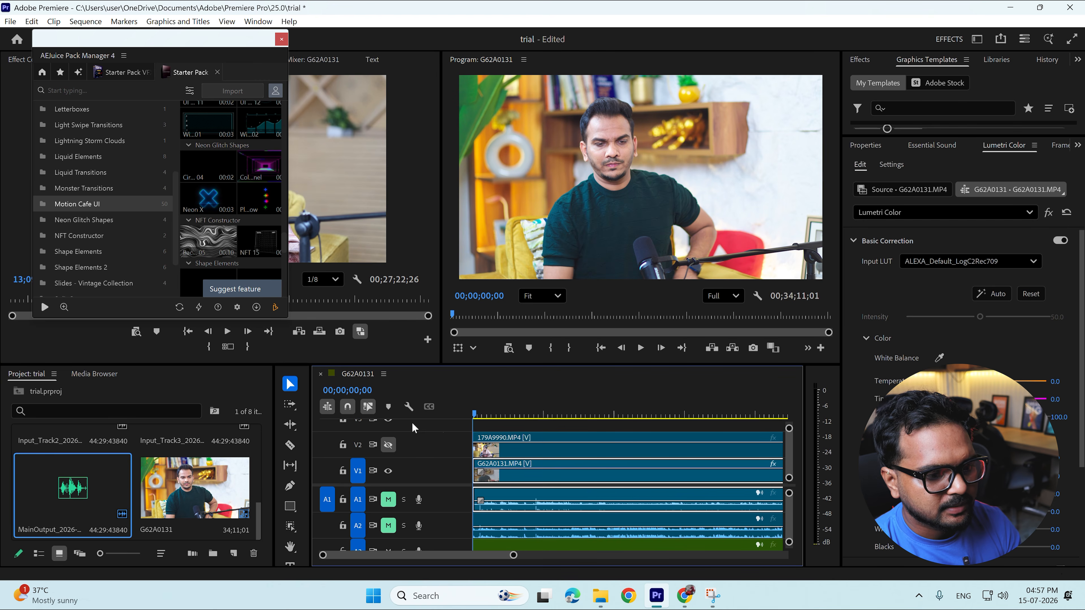
left_click(570, 456)
left_click(532, 468)
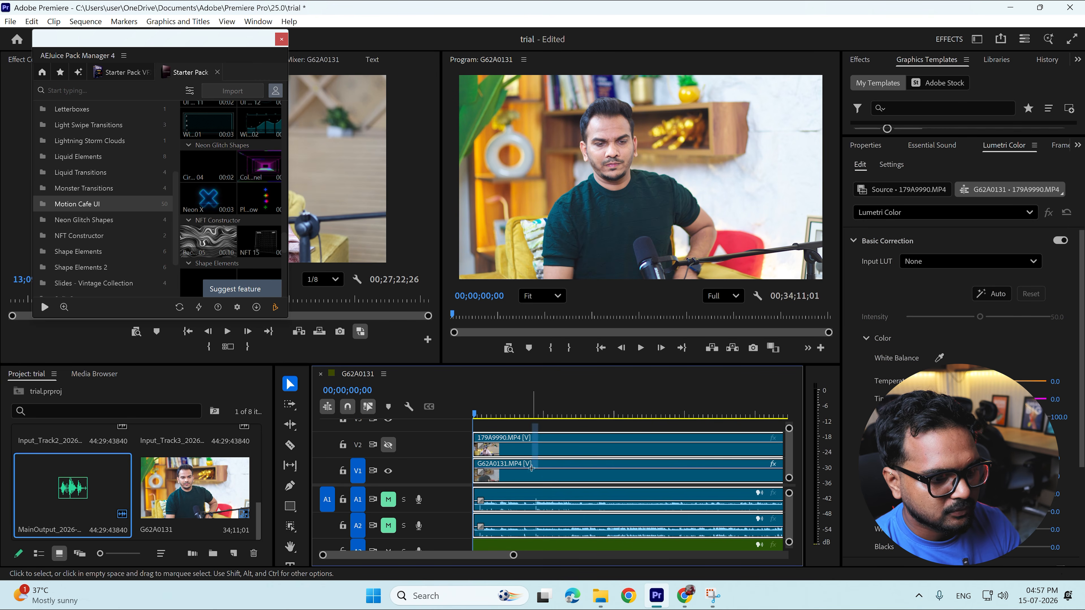
right_click(531, 482)
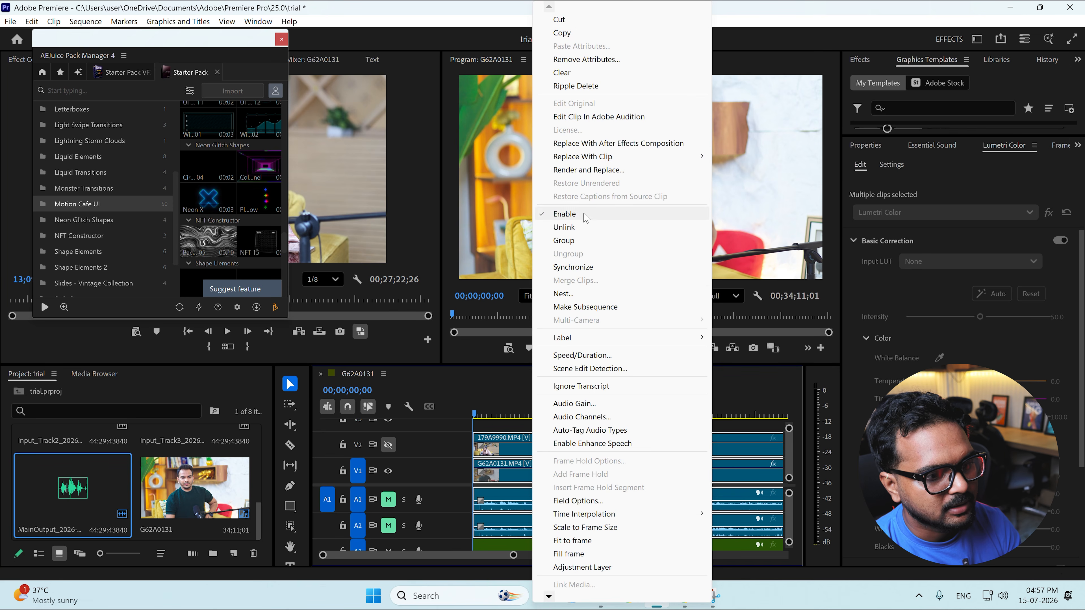
left_click(574, 296)
left_click(564, 310)
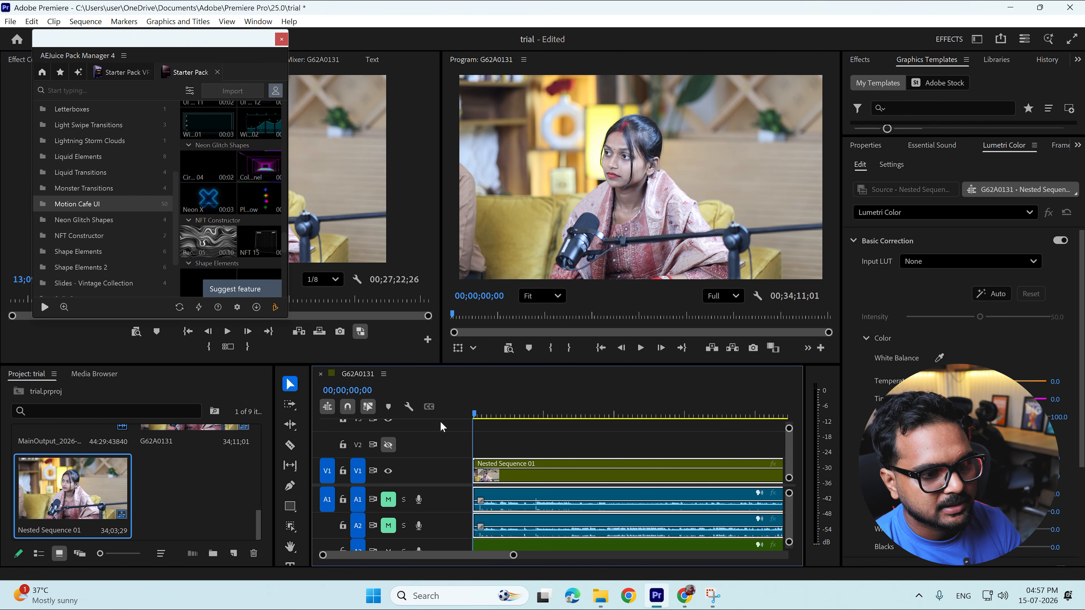
- Show the multi-camera view in the Program Monitor and enable Multi-Camera on the nested clip on V1
key("shift")
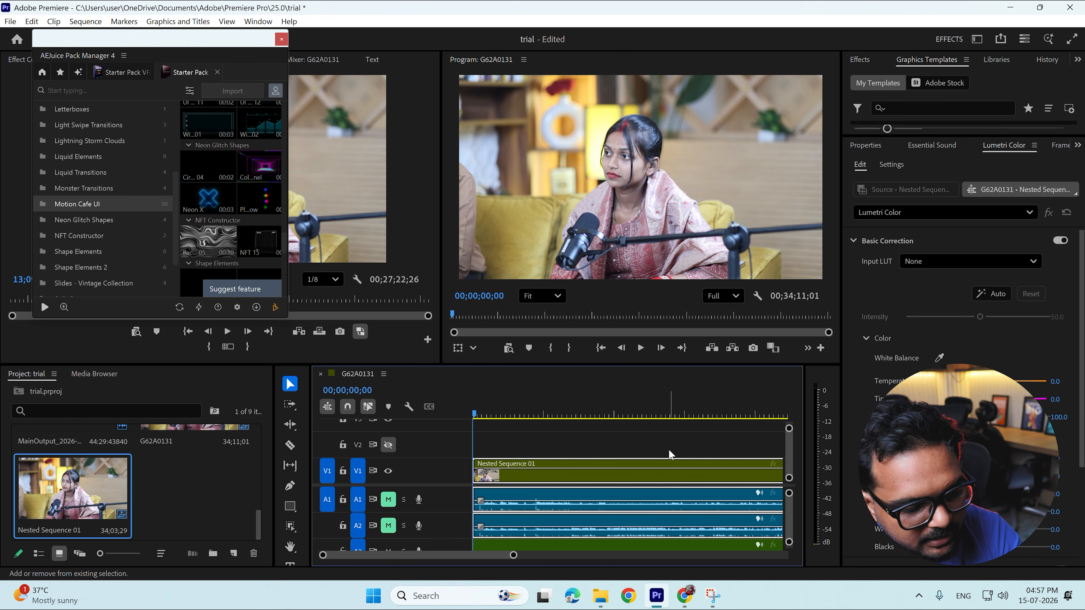
key("shift+0")
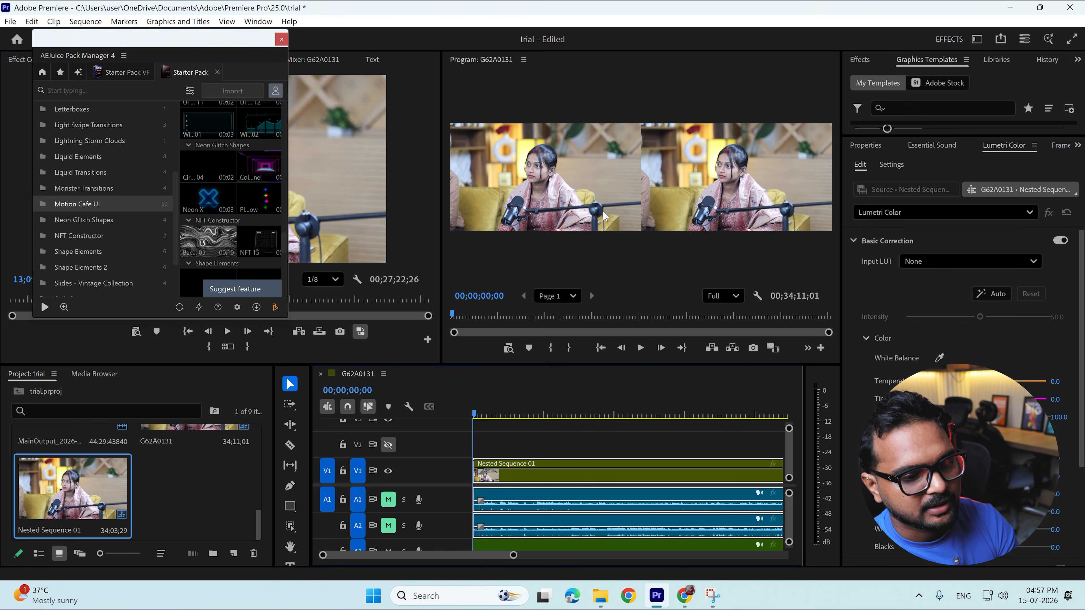
right_click(559, 470)
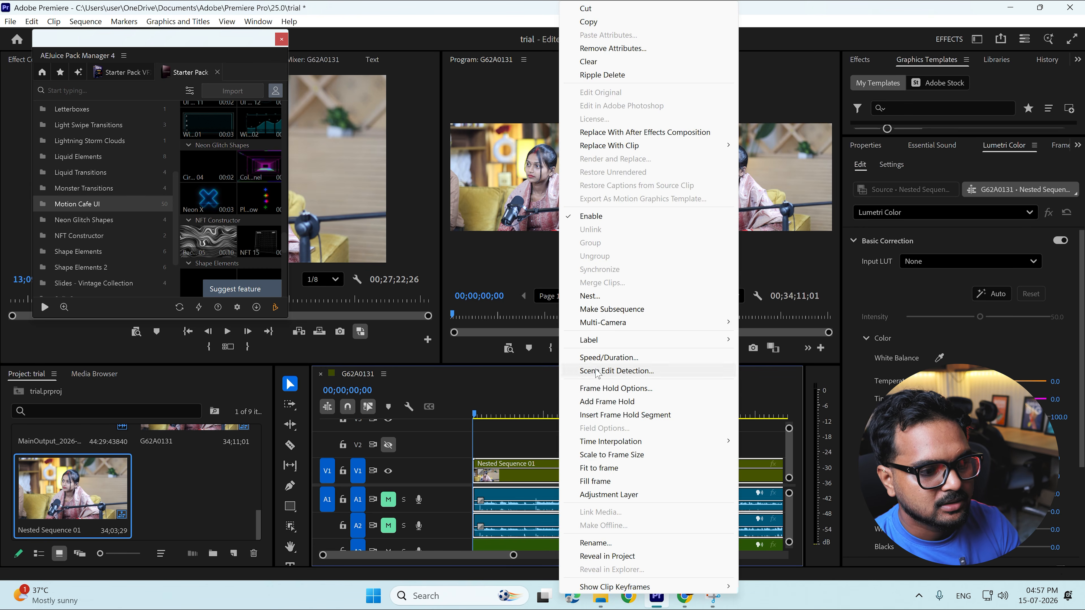
mouse_move(722, 323)
left_click(775, 326)
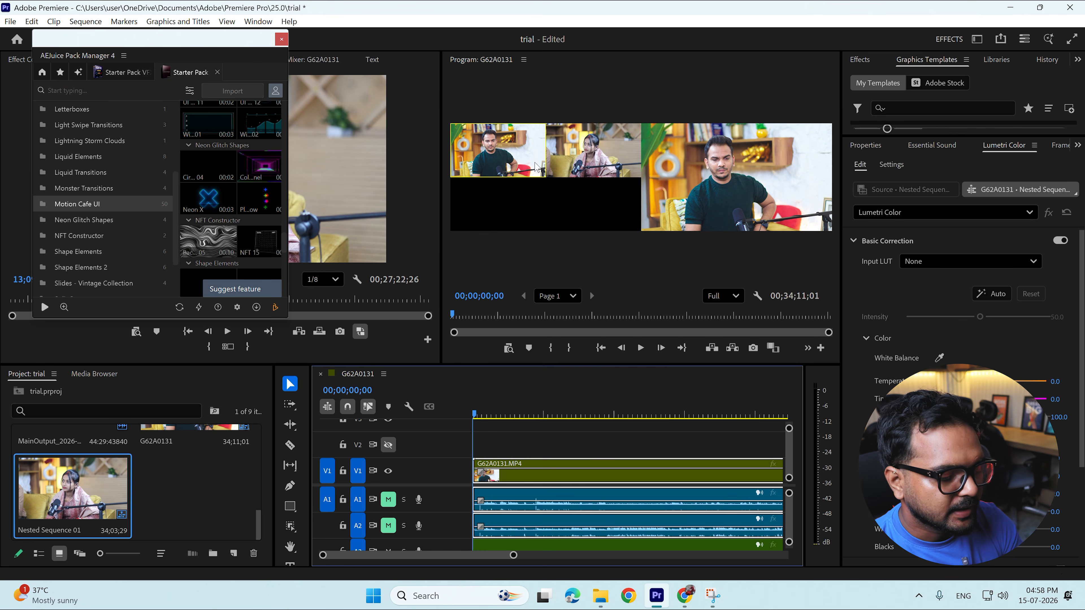
- Test the angle switching at the sequence start by changing to camera 2 and back to camera 1
key("2")
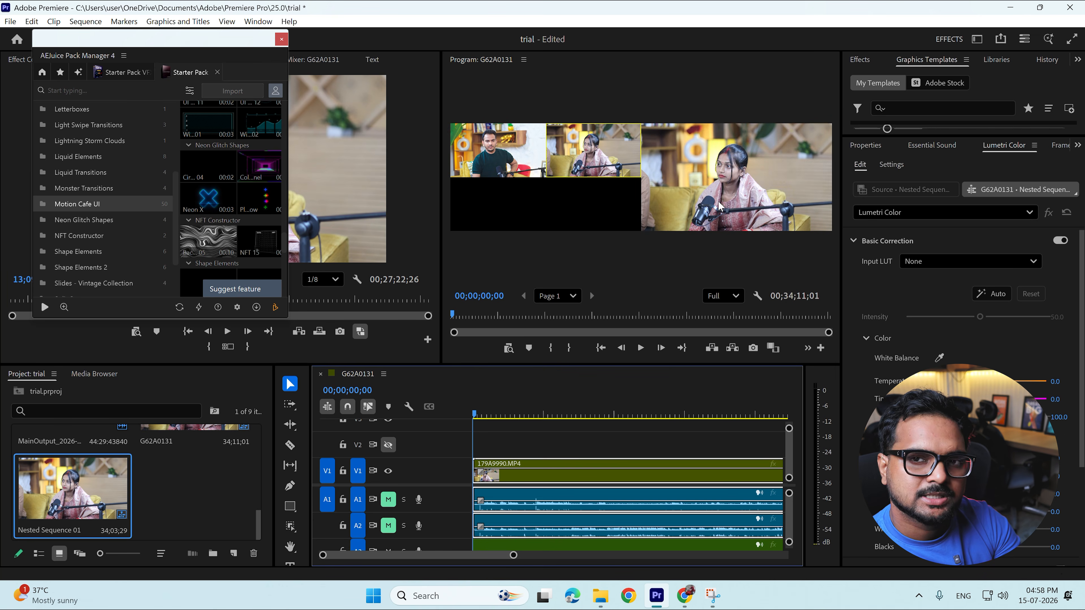
key("1")
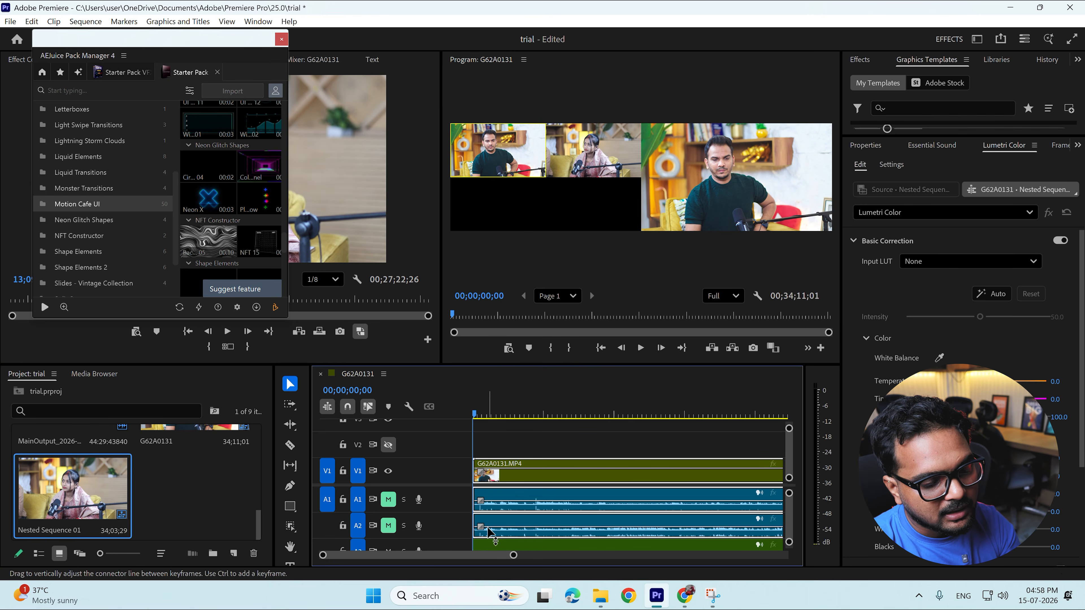
- Increase the height of the audio tracks so their waveforms can be read
left_click(488, 518)
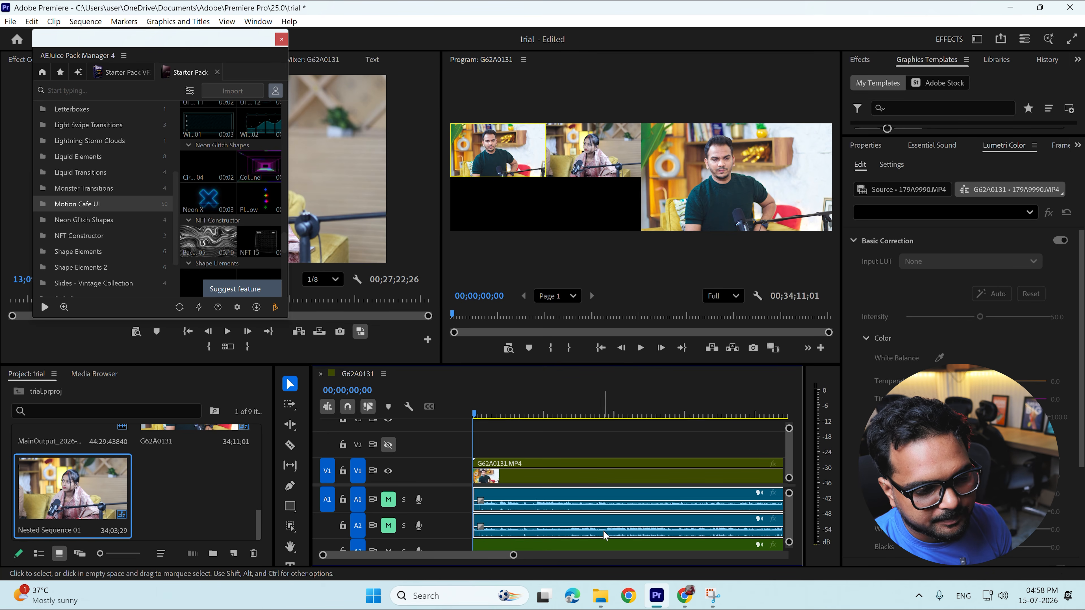
left_click_drag(789, 493, 788, 493)
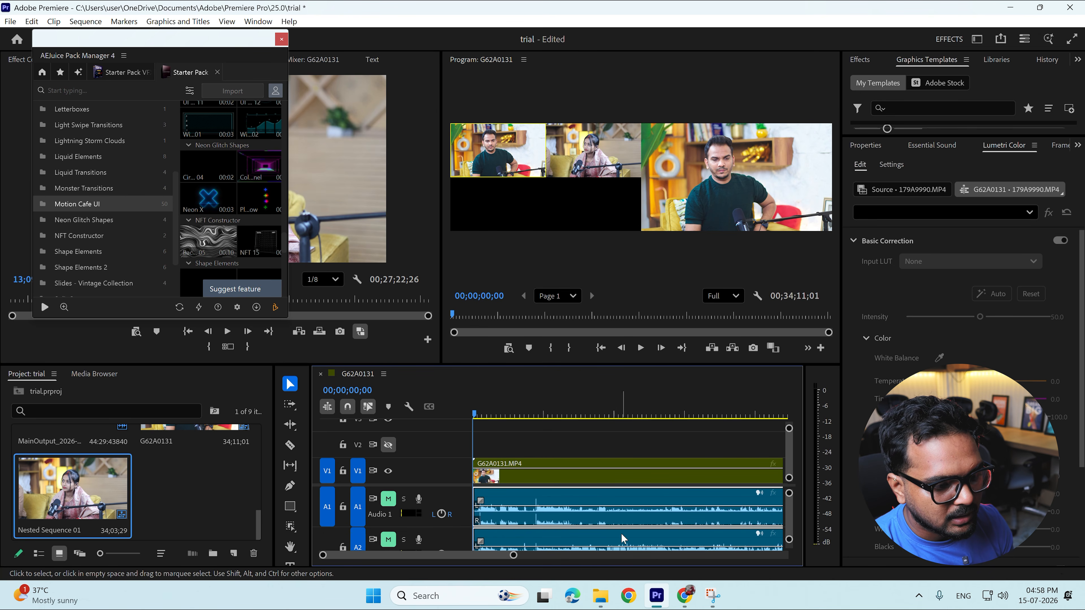
left_click_drag(475, 556, 433, 569)
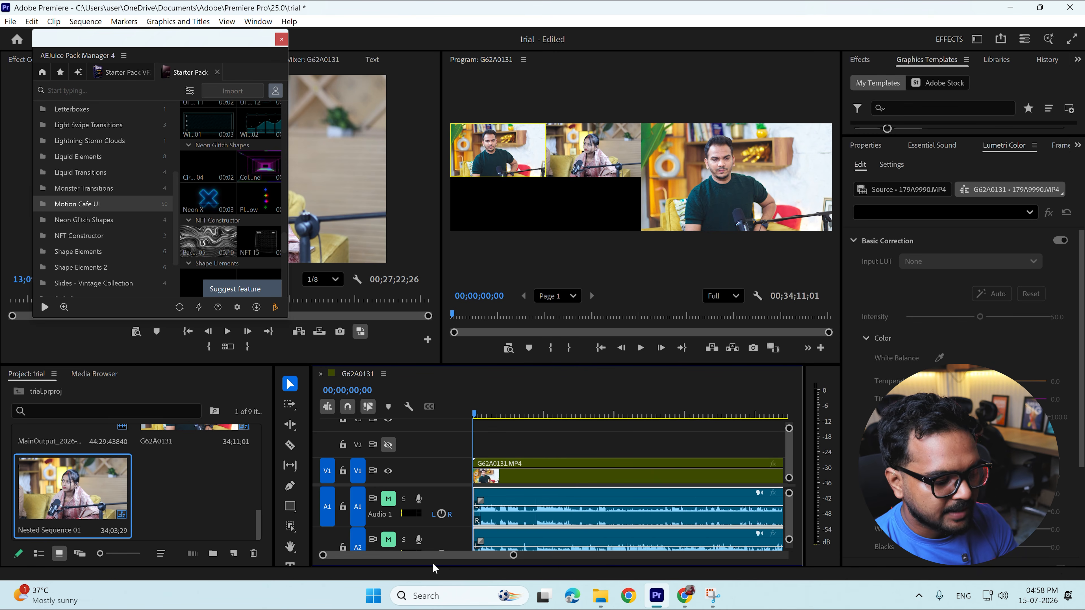
- Play from the sequence start and cut live between camera 2 and camera 1 twice, stopping at 00;00;12;11 on camera 1
key("space")
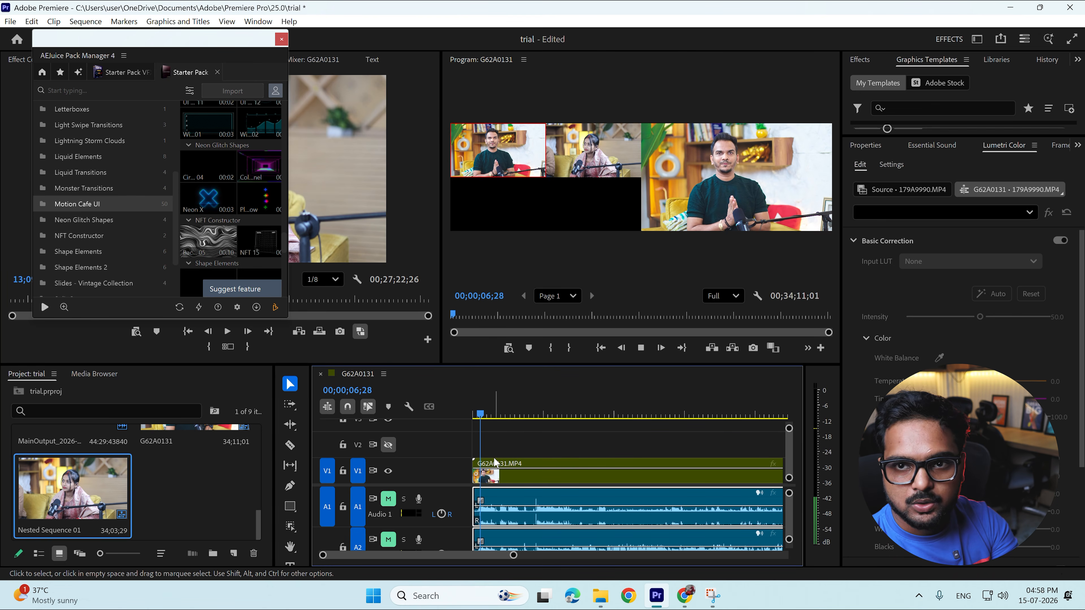
key("2")
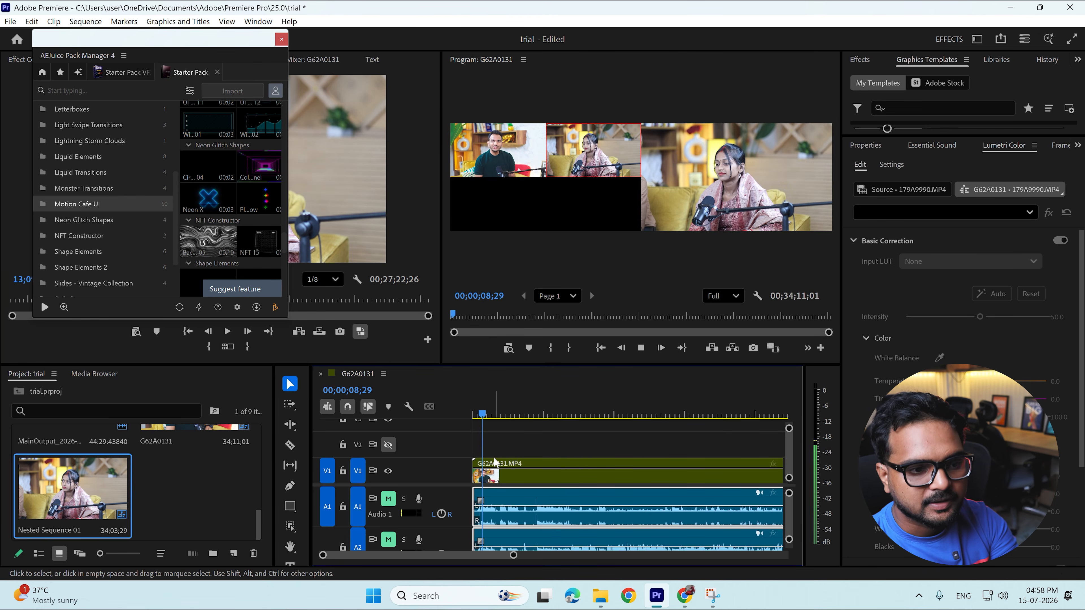
key("1")
key("2")
key("1")
key("space")
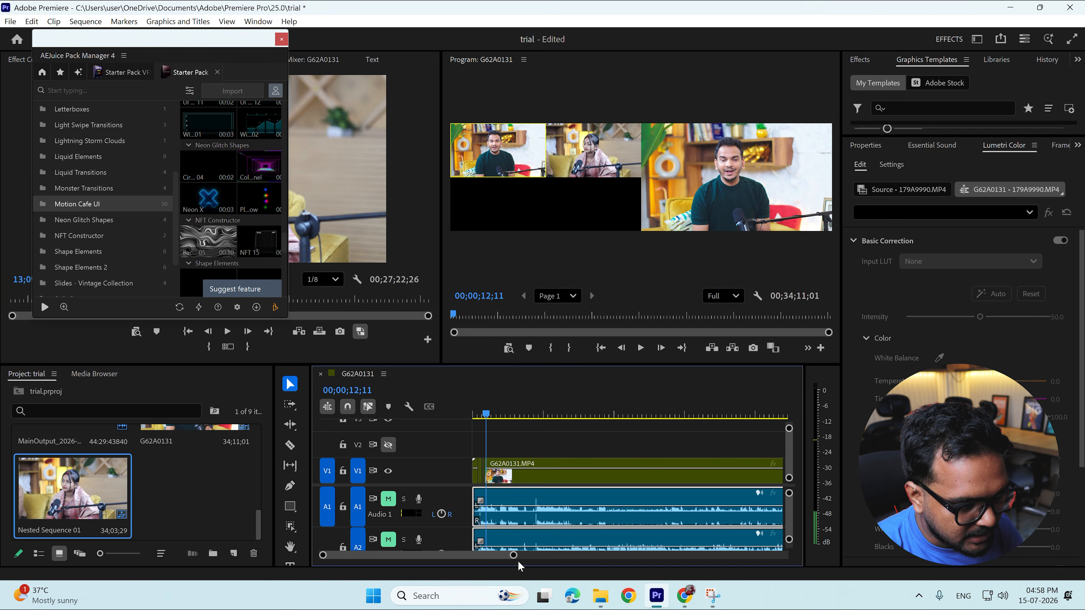
- Review the waveforms and footage from 00;00;12;11 onward in a magnified timeline, keeping camera 1 active during playback
left_click_drag(514, 555, 434, 555)
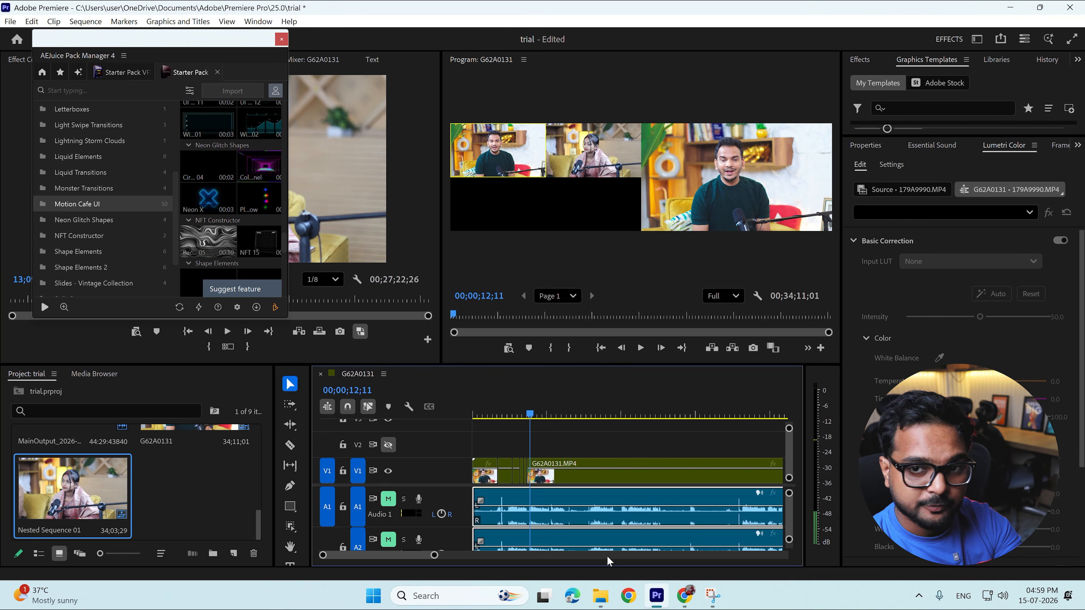
left_click(570, 506)
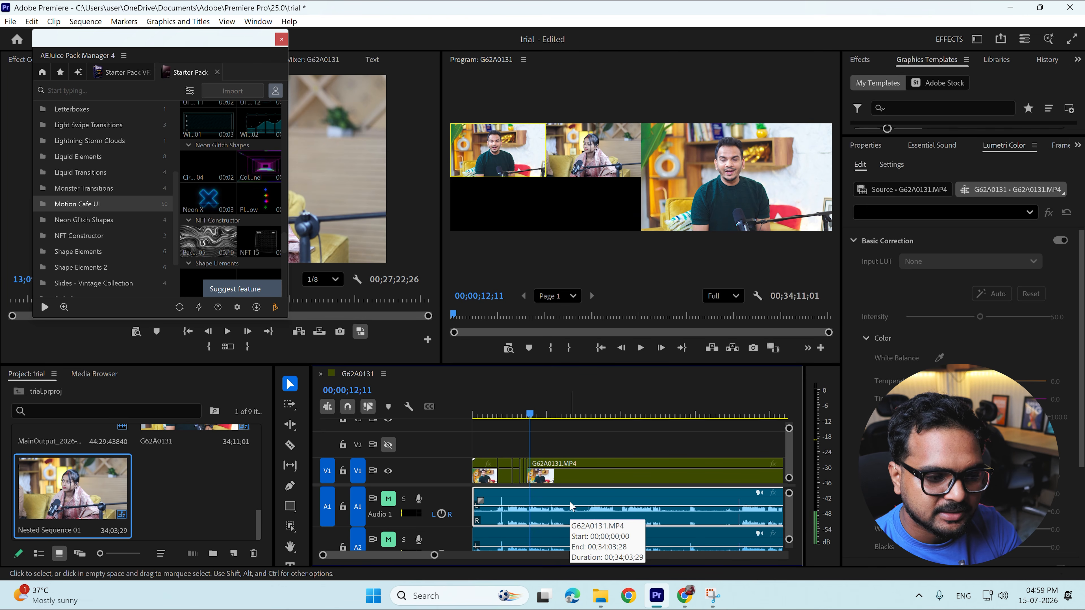
key("space")
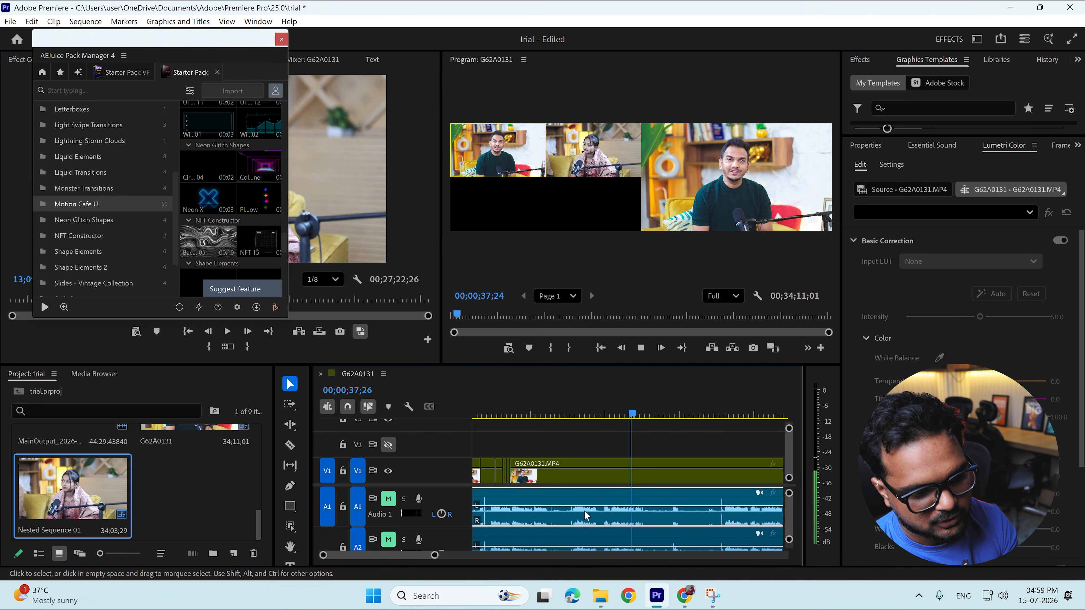
key("space")
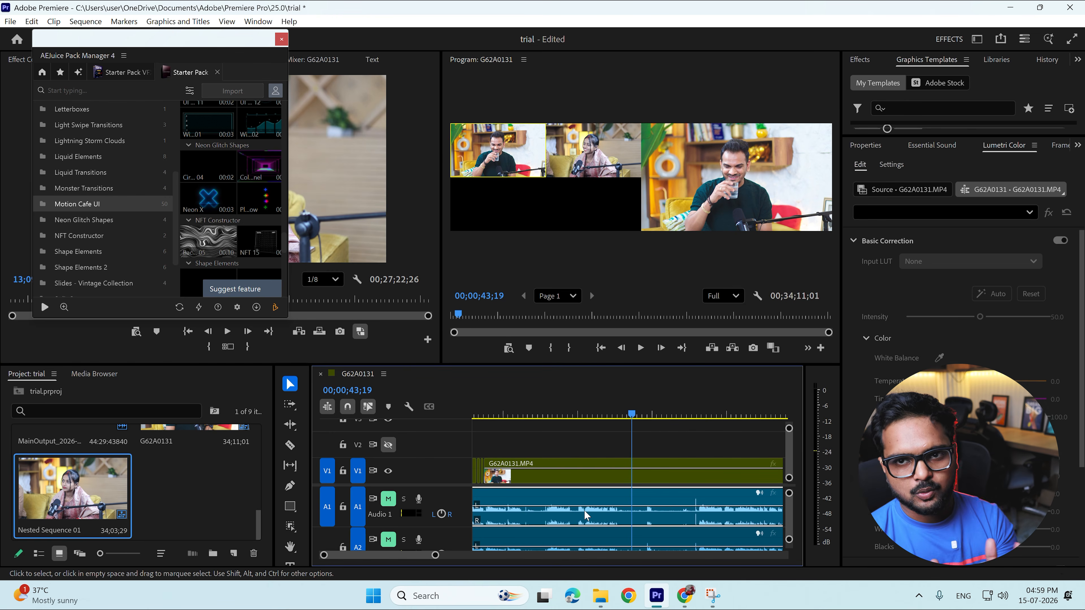